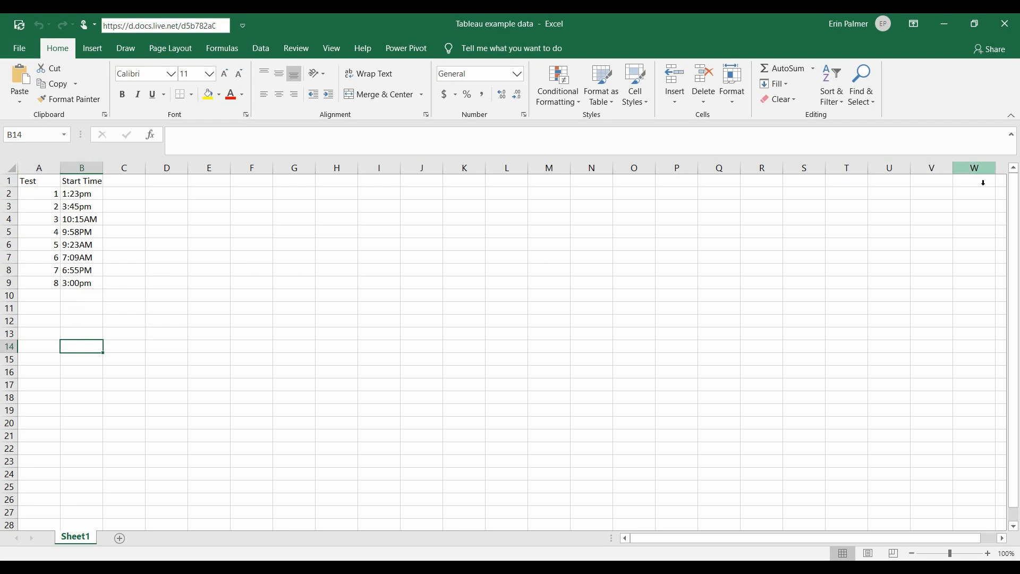
# Close the Excel workbook and show the data source page of Book1 in Tableau Public.
pyautogui.click(1008, 27)
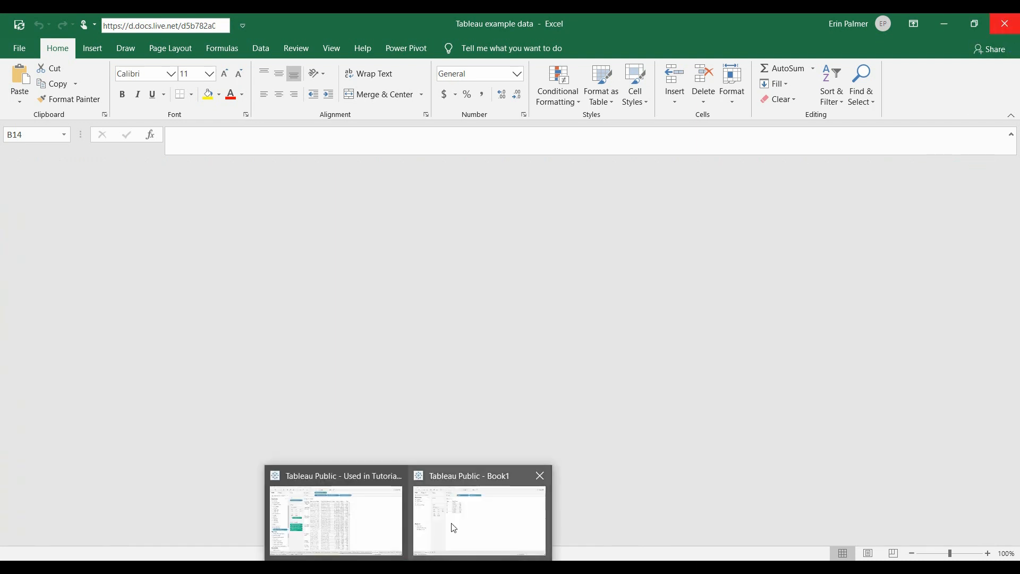
pyautogui.click(453, 521)
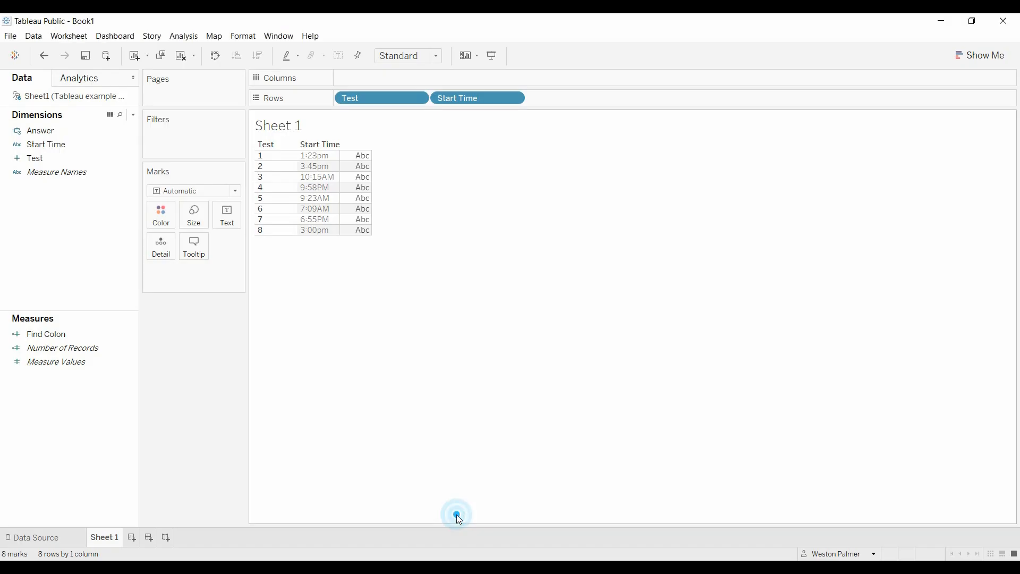
pyautogui.click(40, 537)
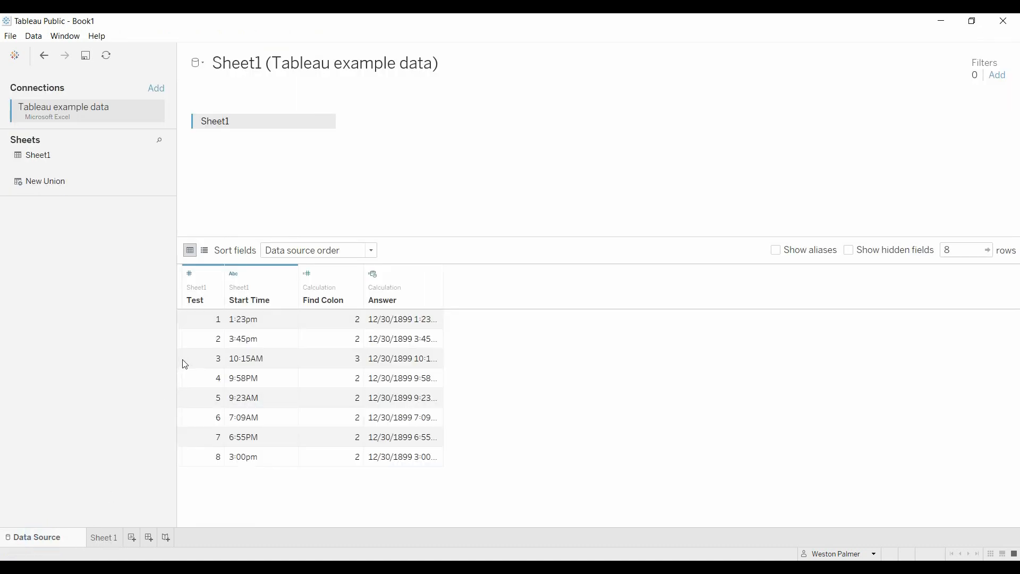
# Try the Date & Time data type on the Start Time column, and set it back to String.
pyautogui.click(238, 276)
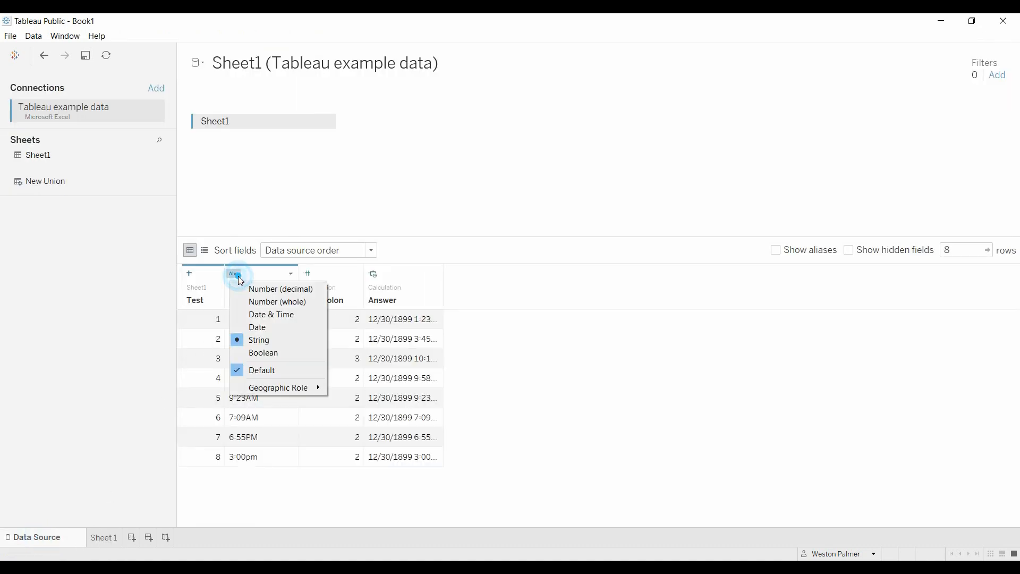
pyautogui.click(302, 316)
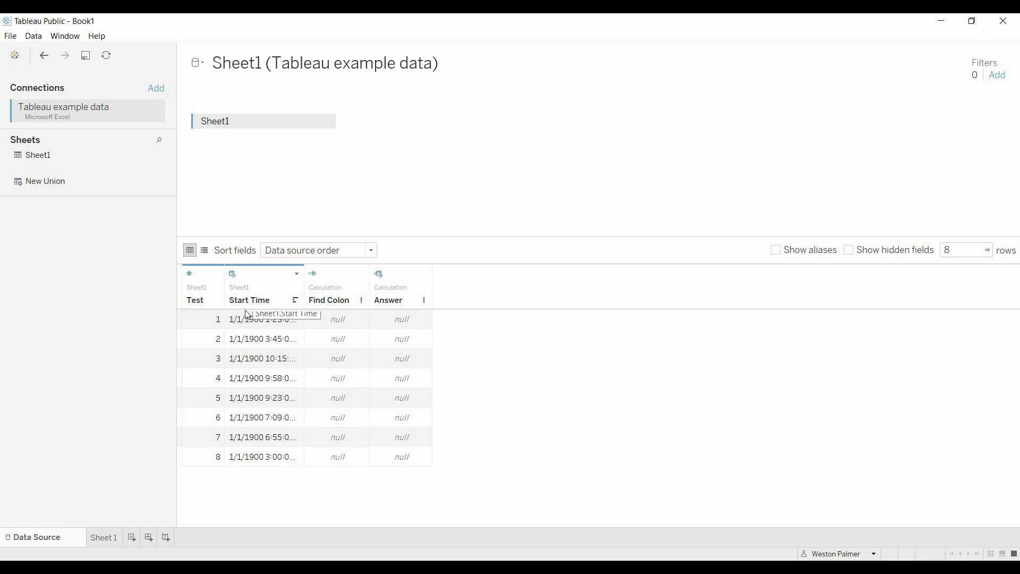
pyautogui.click(298, 274)
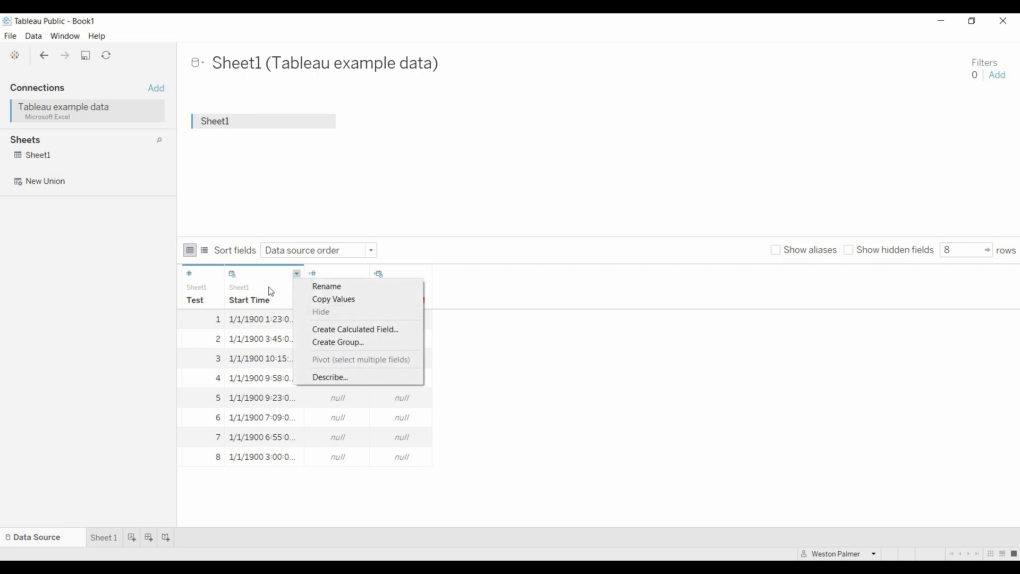
pyautogui.click(231, 274)
pyautogui.click(232, 274)
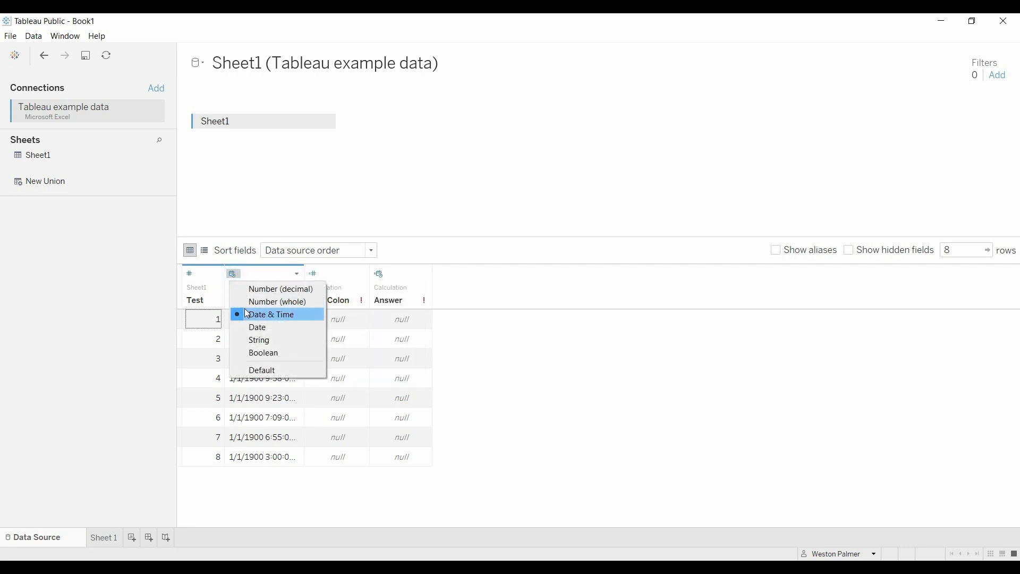
pyautogui.click(256, 340)
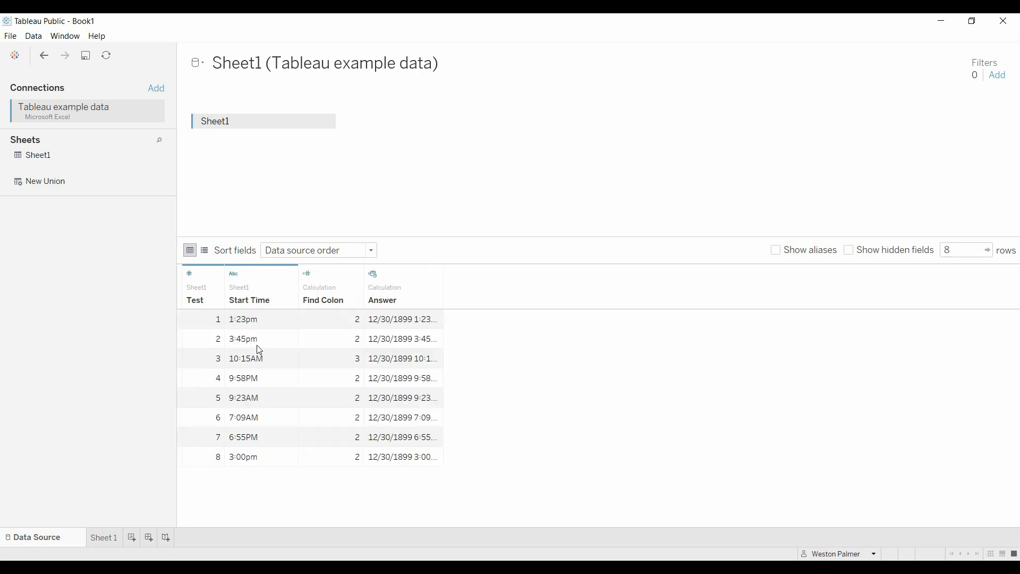
# Review the Find Colon formula from Sheet 1 and add the Find Colon field to the table as its displayed values.
pyautogui.click(110, 540)
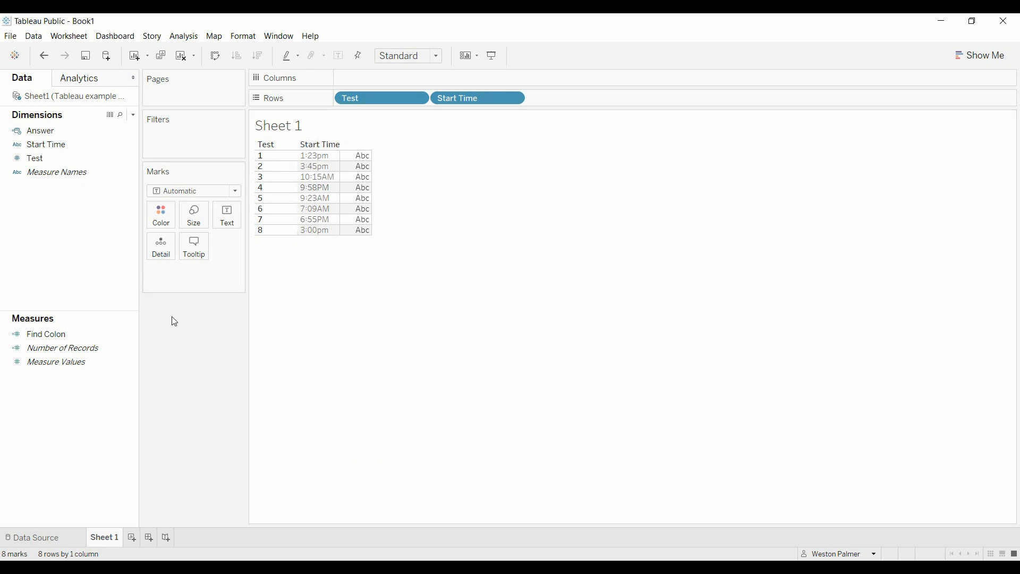
pyautogui.click(134, 337)
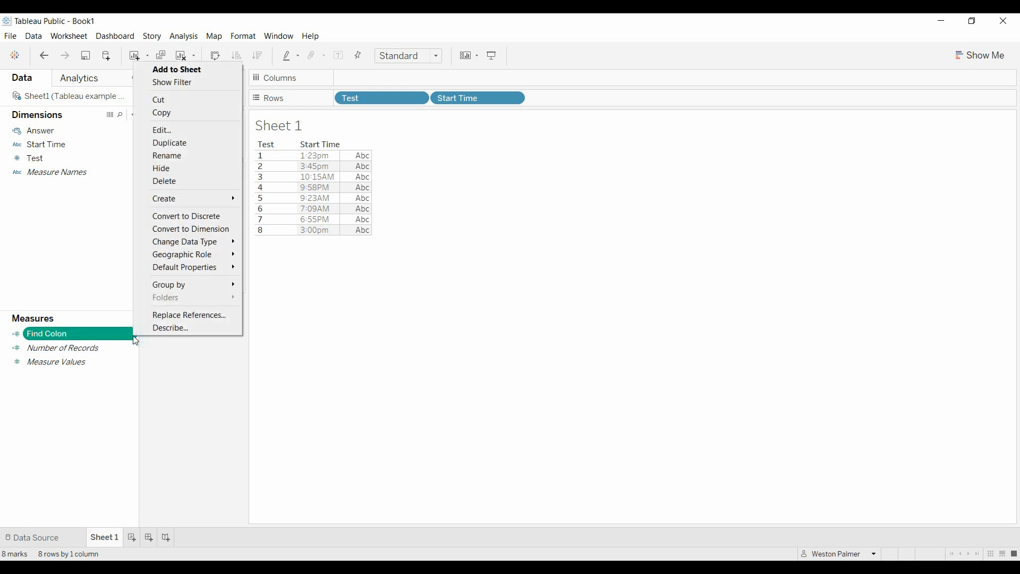
pyautogui.click(192, 130)
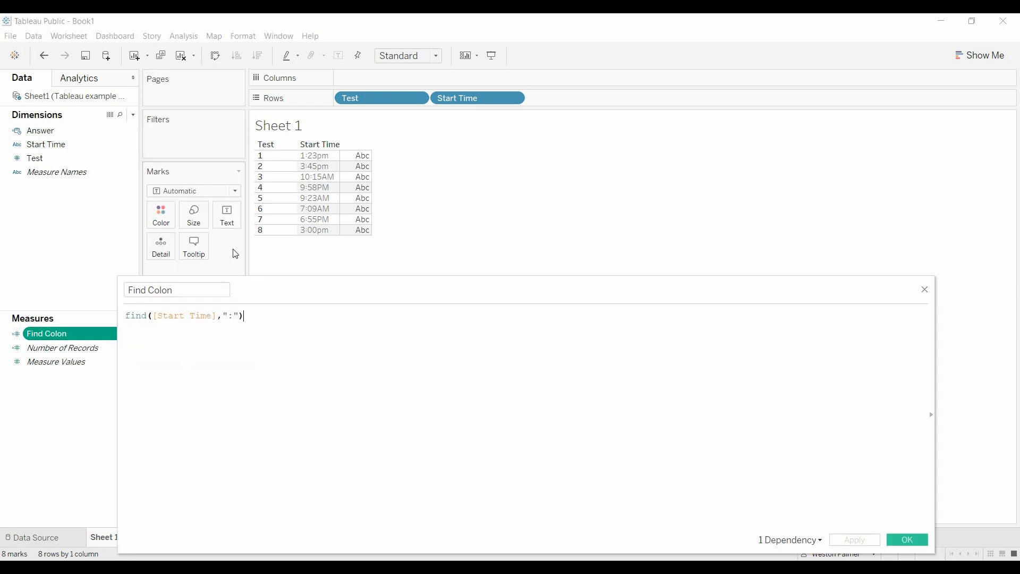
pyautogui.scroll(5, 302, 390)
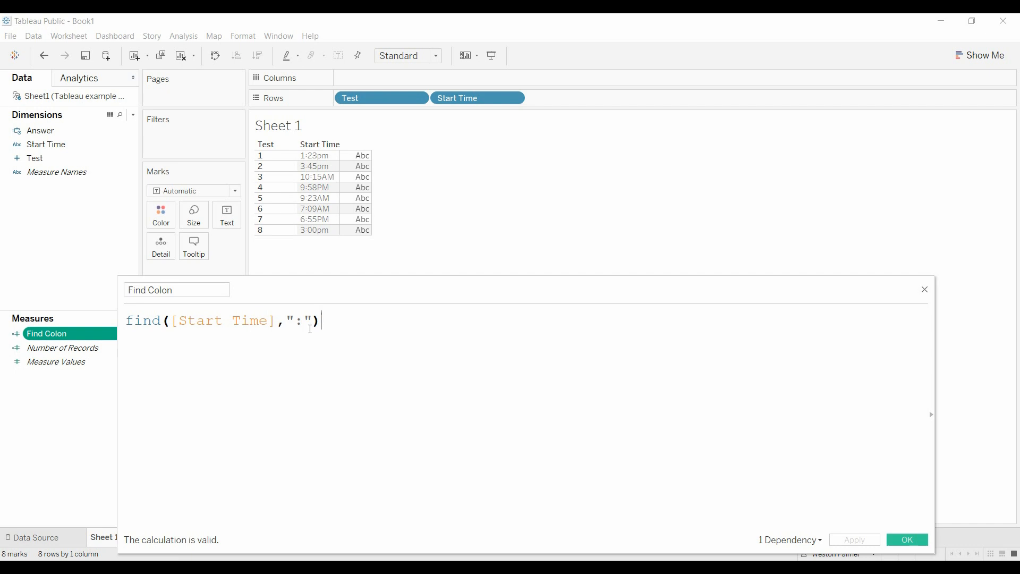
pyautogui.click(925, 289)
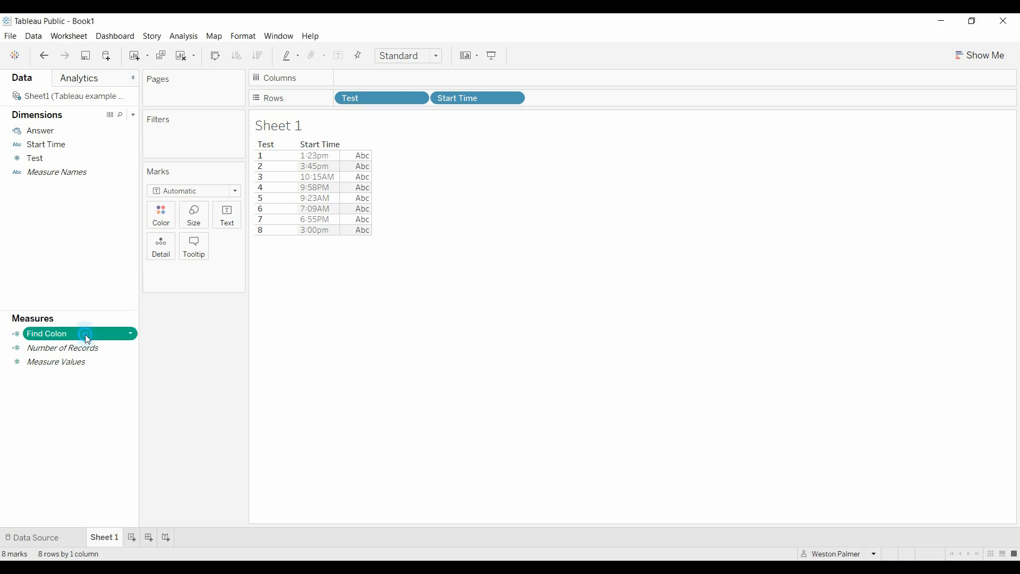
pyautogui.moveTo(85, 334); pyautogui.dragTo(368, 215)
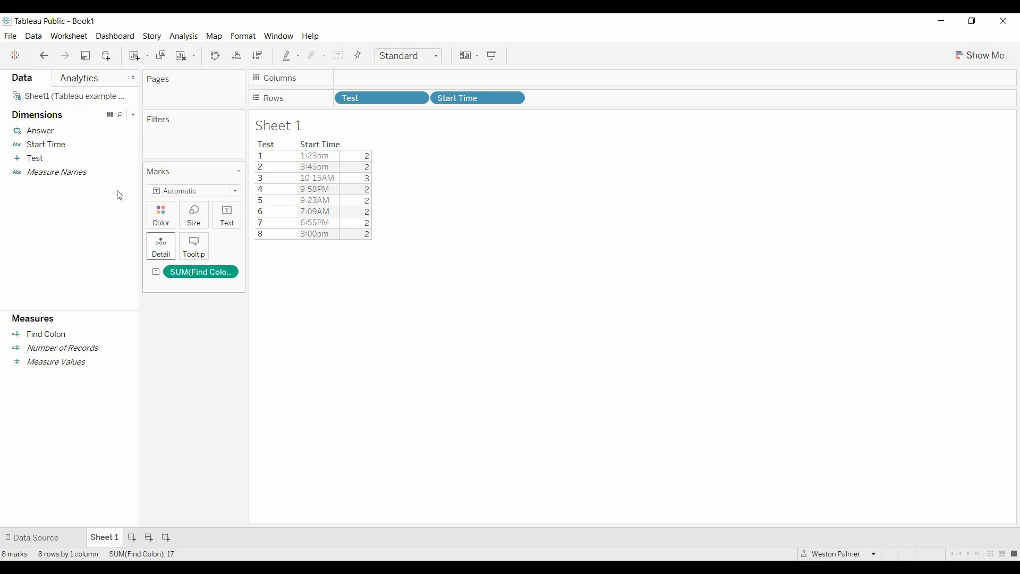
# Create a calculated field named "Start Time New" with an empty formula ready for entry.
pyautogui.click(134, 115)
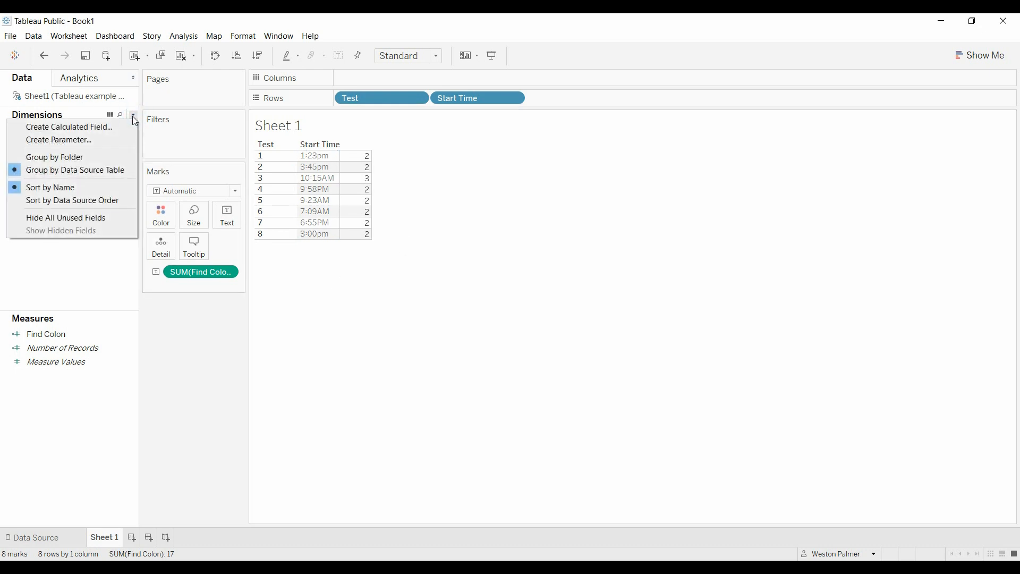
pyautogui.click(101, 130)
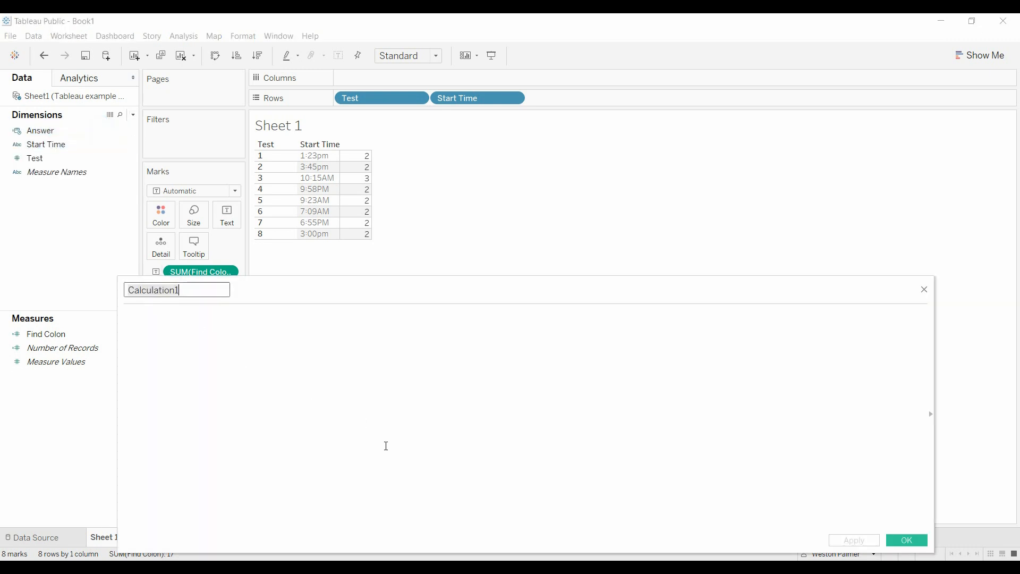
pyautogui.write('Start')
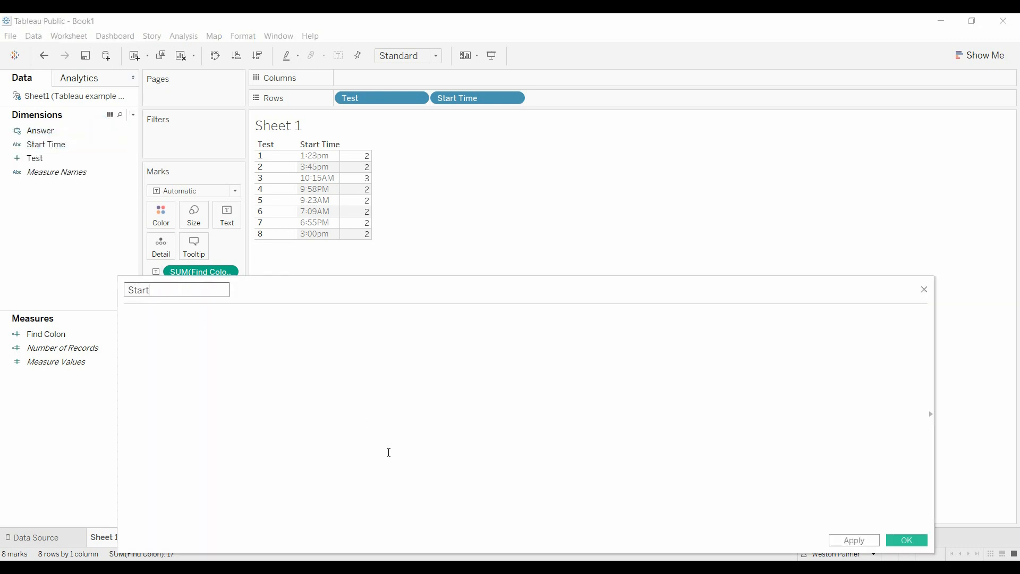
pyautogui.write(' Time New')
pyautogui.click(223, 349)
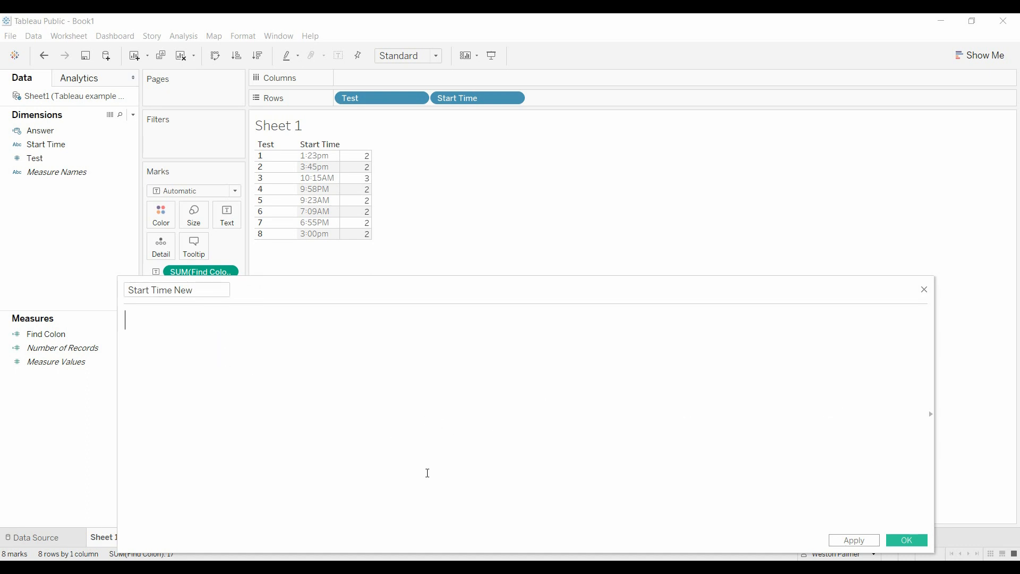
# Begin the formula with MAKETIME, giving left([Start Time],[Find Colon]-1) as the hour argument.
pyautogui.write('MAKETIME')
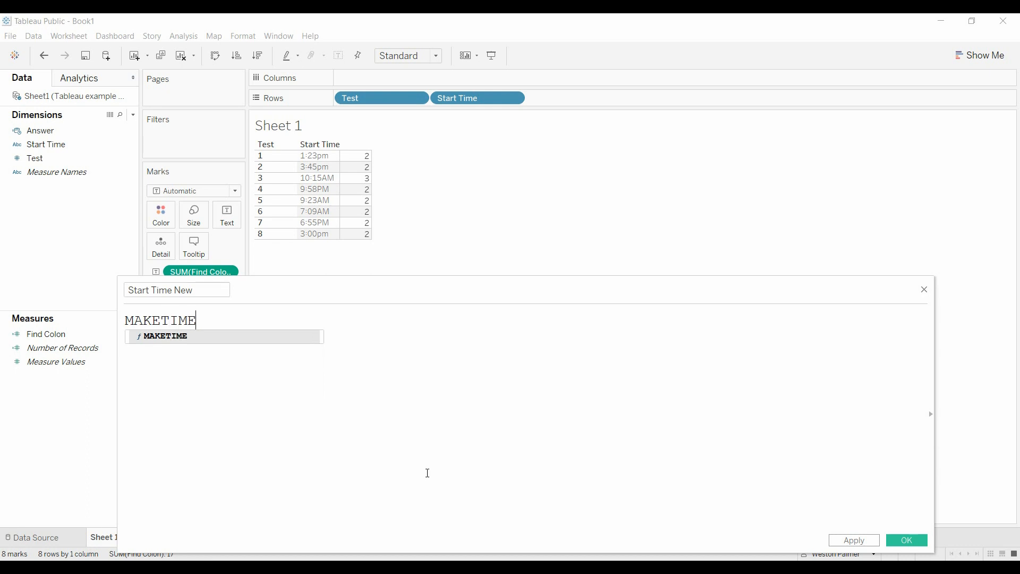
pyautogui.write('(')
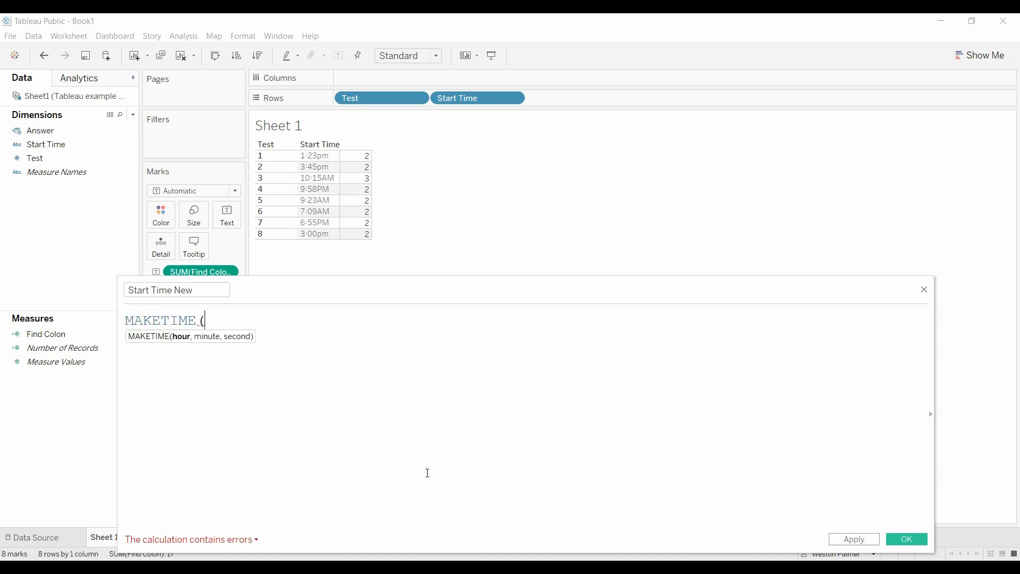
pyautogui.write('left')
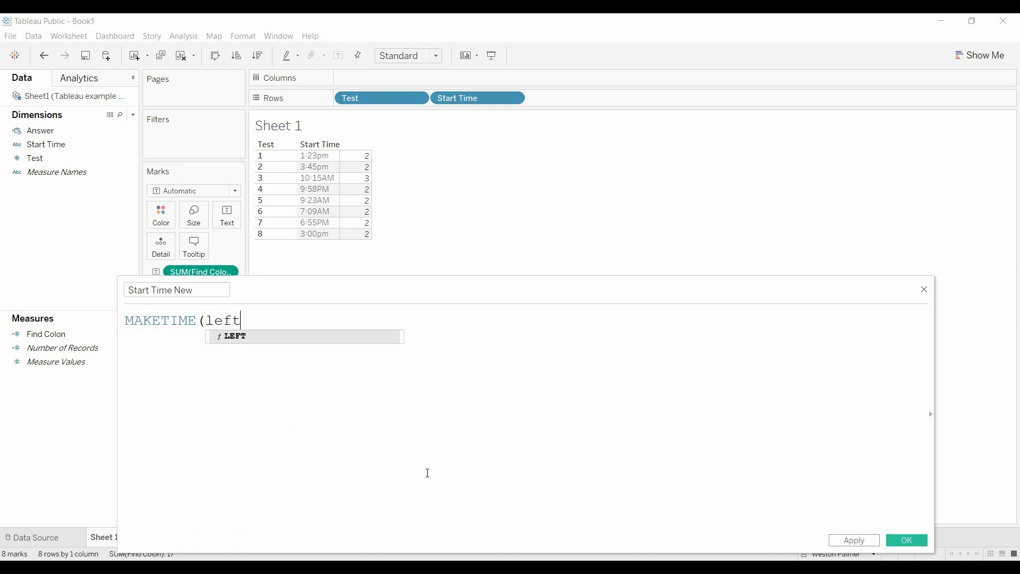
pyautogui.write('(')
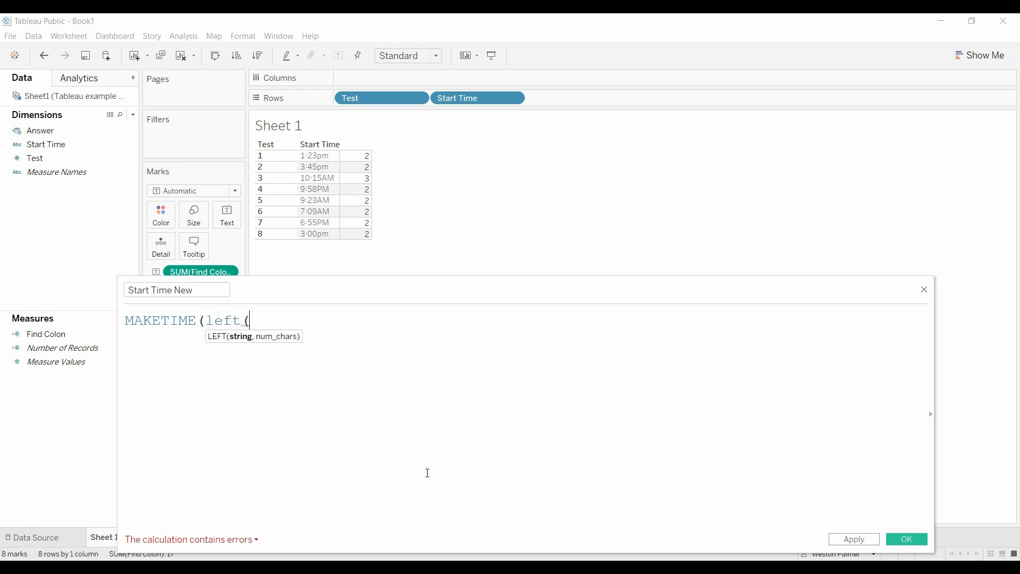
pyautogui.write('start')
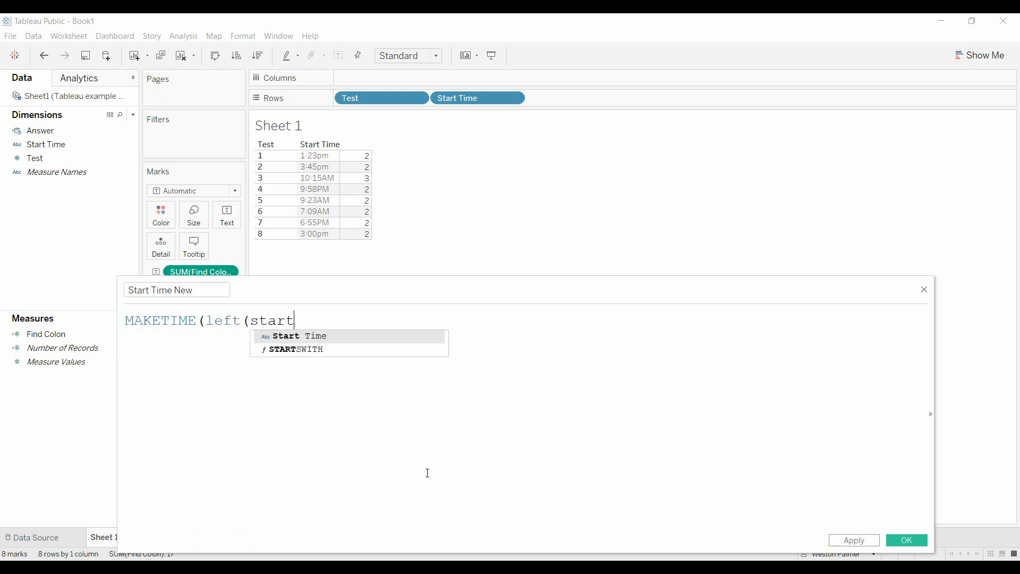
pyautogui.press('Return')
pyautogui.write(',')
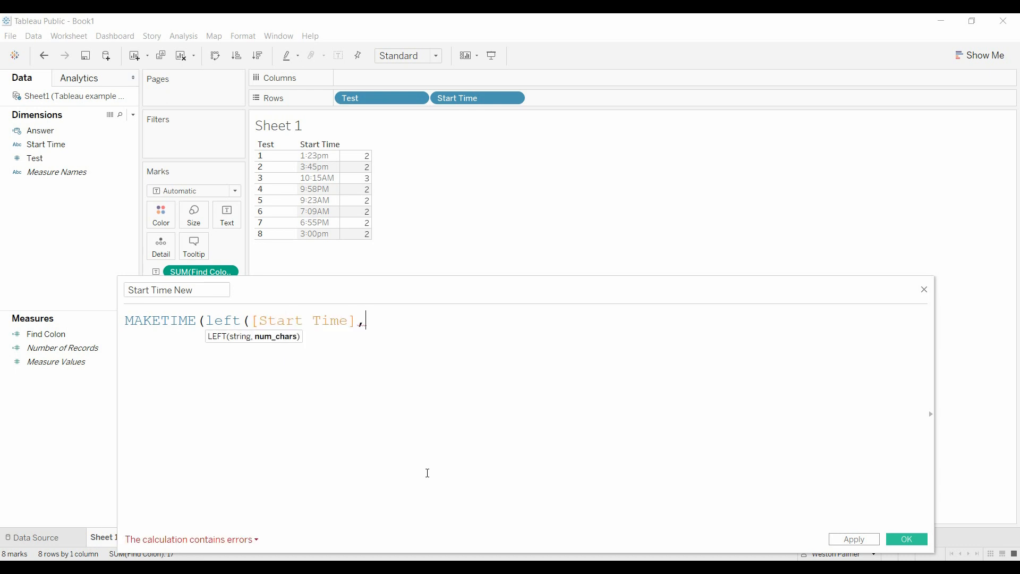
pyautogui.write('find')
pyautogui.press('Down')
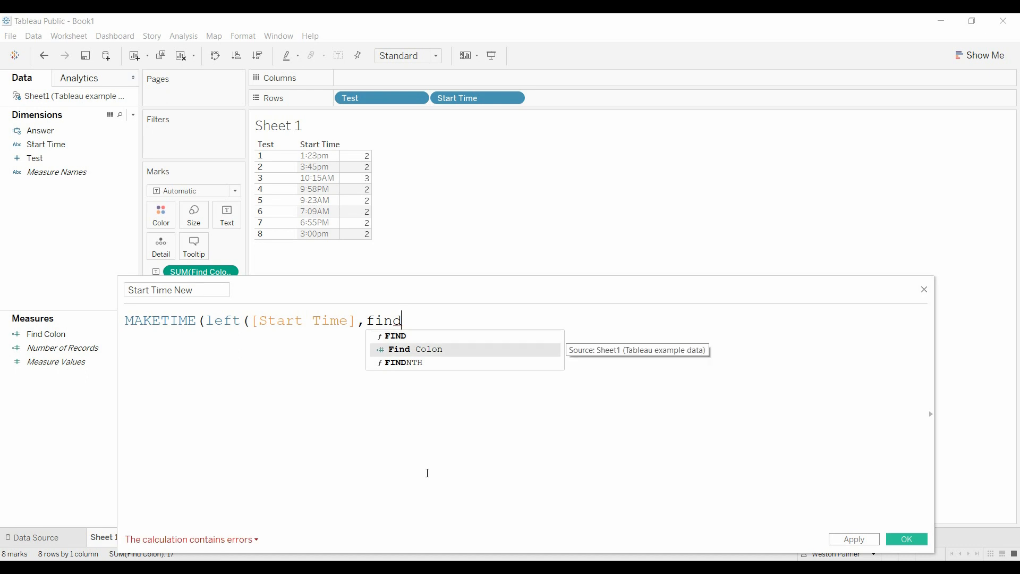
pyautogui.press('Return')
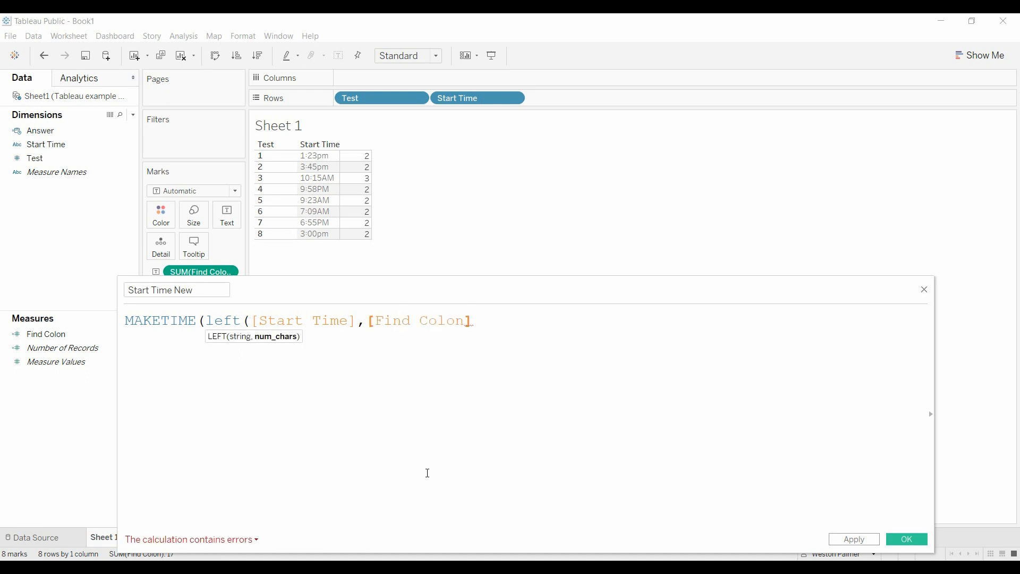
pyautogui.write('-1)')
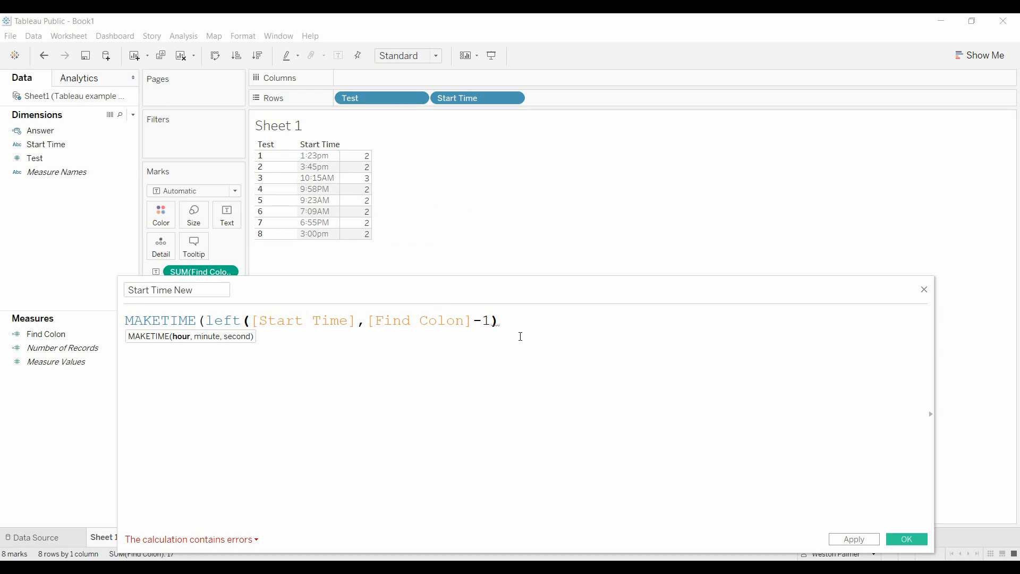
# Add mid([Start Time],[Find Colon]+1,2) as the minute argument and 00 as the seconds, closing the MAKETIME function.
pyautogui.write(',mi')
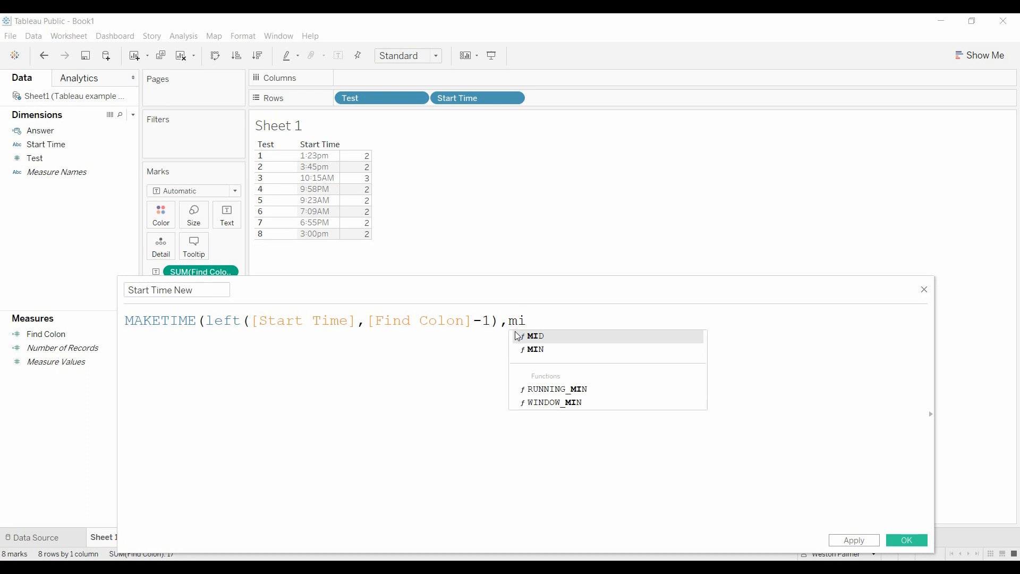
pyautogui.write('d(')
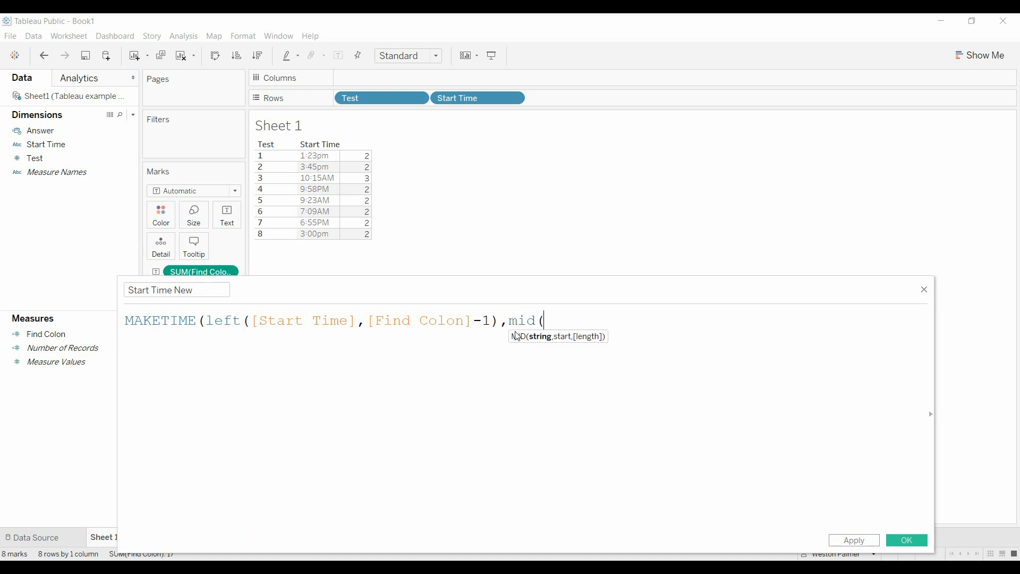
pyautogui.write('[start')
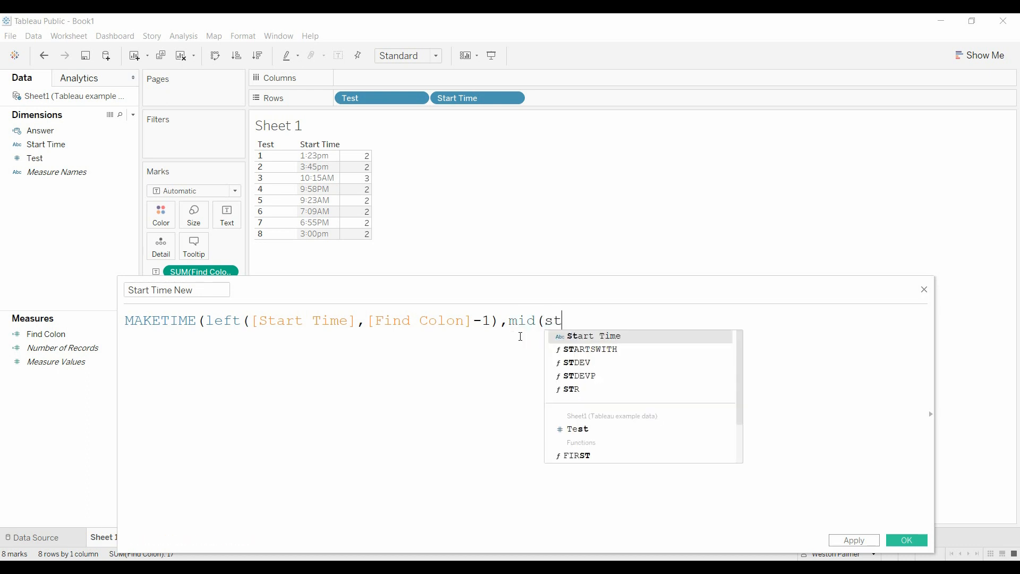
pyautogui.press('Return')
pyautogui.write(',')
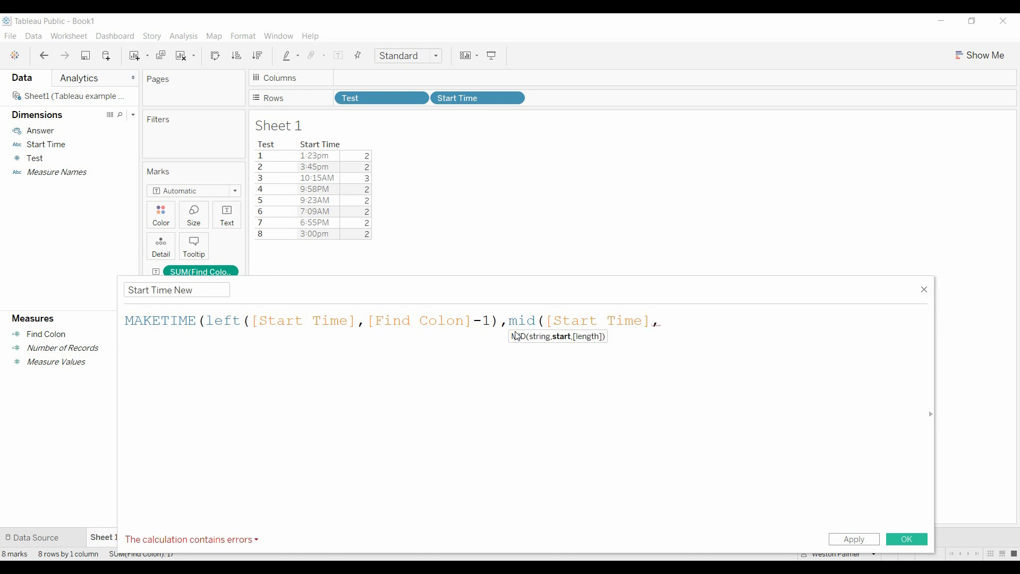
pyautogui.write('find')
pyautogui.press('Down')
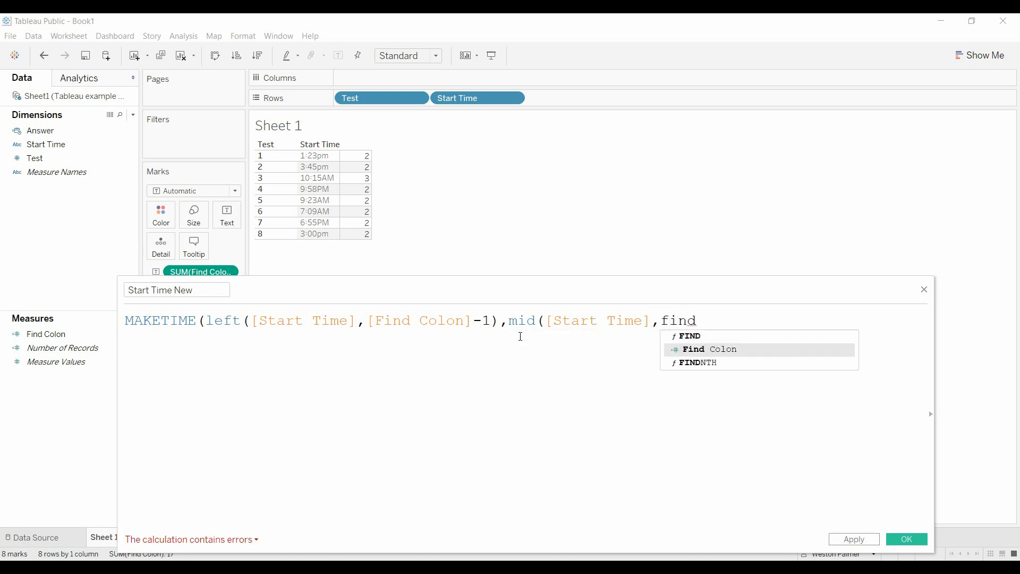
pyautogui.press('Return')
pyautogui.write('+1')
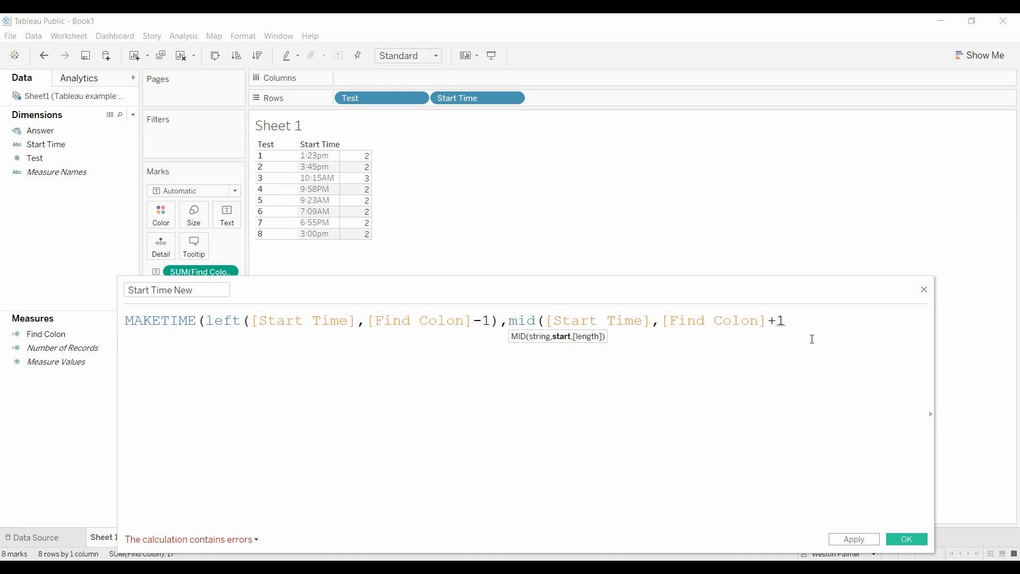
pyautogui.write(',2)')
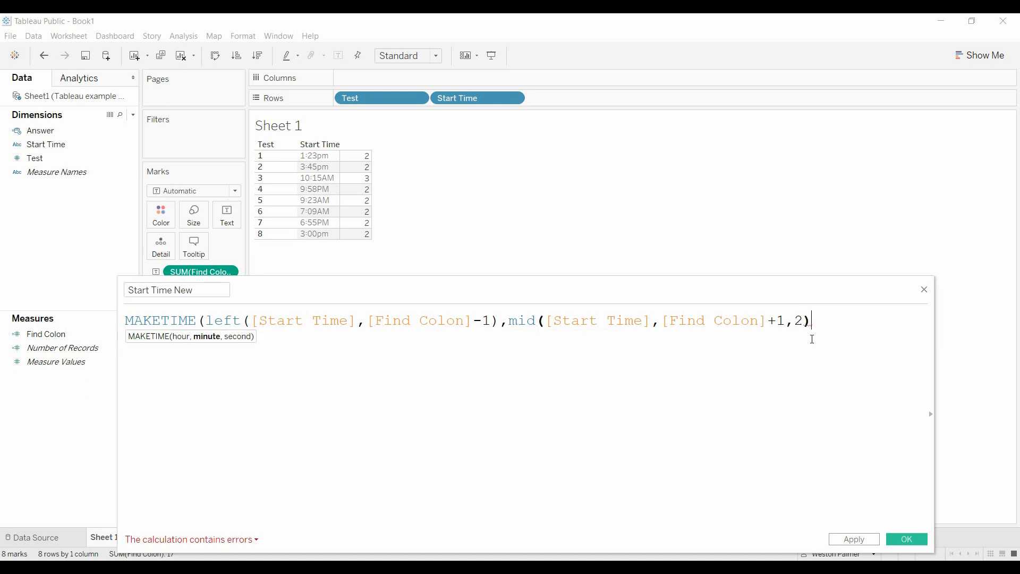
pyautogui.write(',00)')
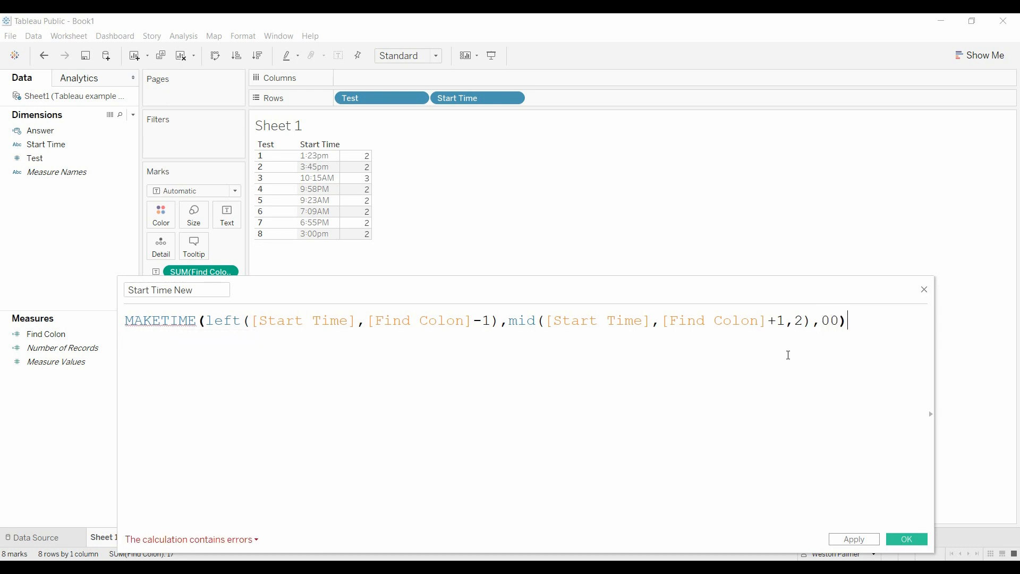
# Check the details of the calculation error and wrap the hour argument left([Start Time],[Find Colon]-1) in int().
pyautogui.click(258, 540)
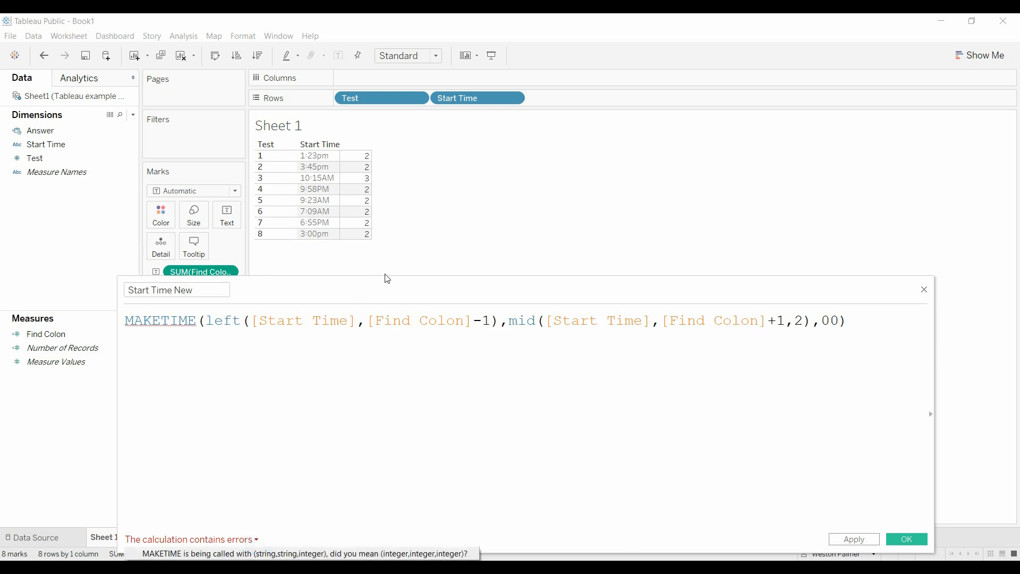
pyautogui.moveTo(384, 282); pyautogui.dragTo(409, 138)
pyautogui.click(275, 399)
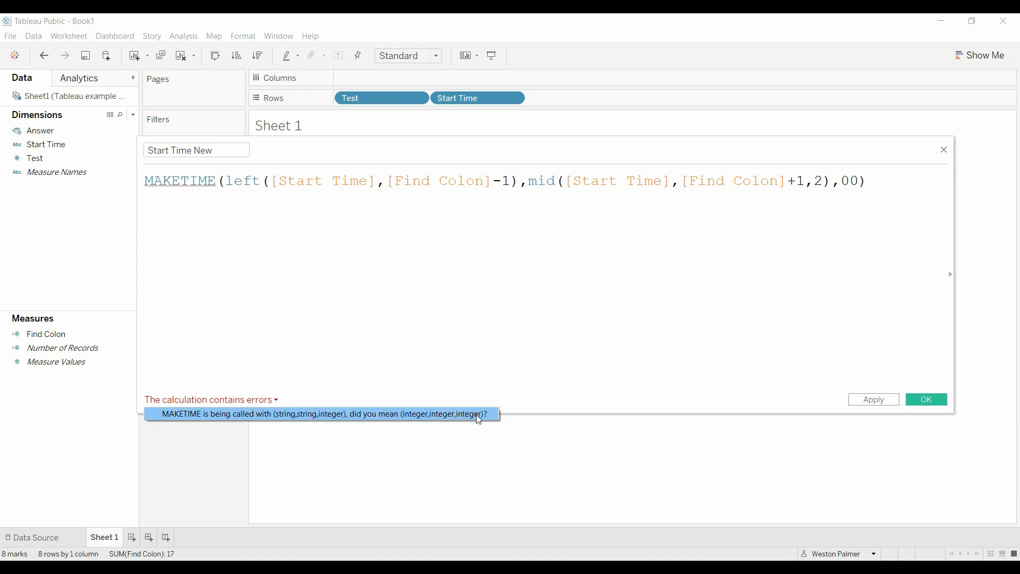
pyautogui.click(225, 186)
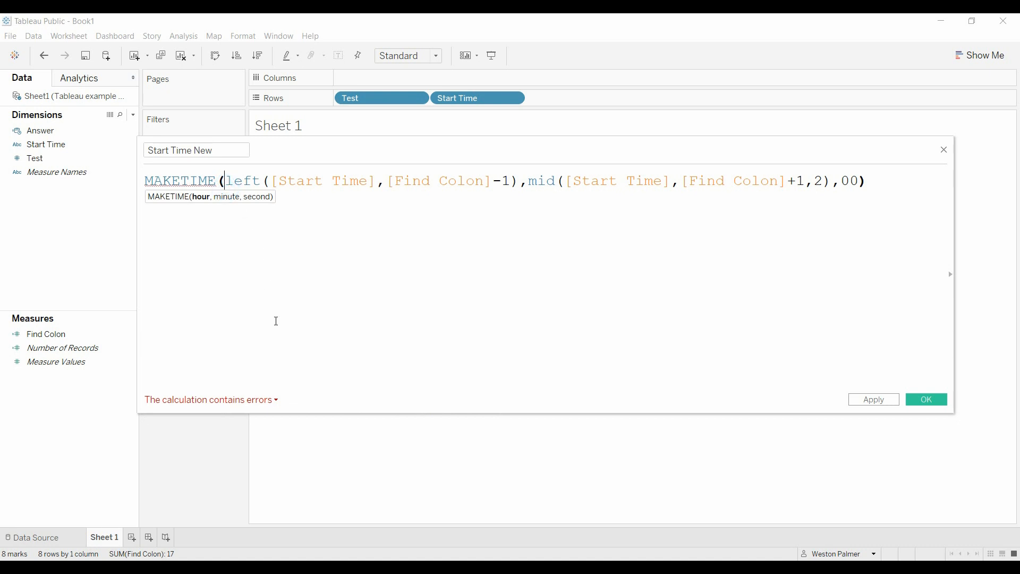
pyautogui.write('int')
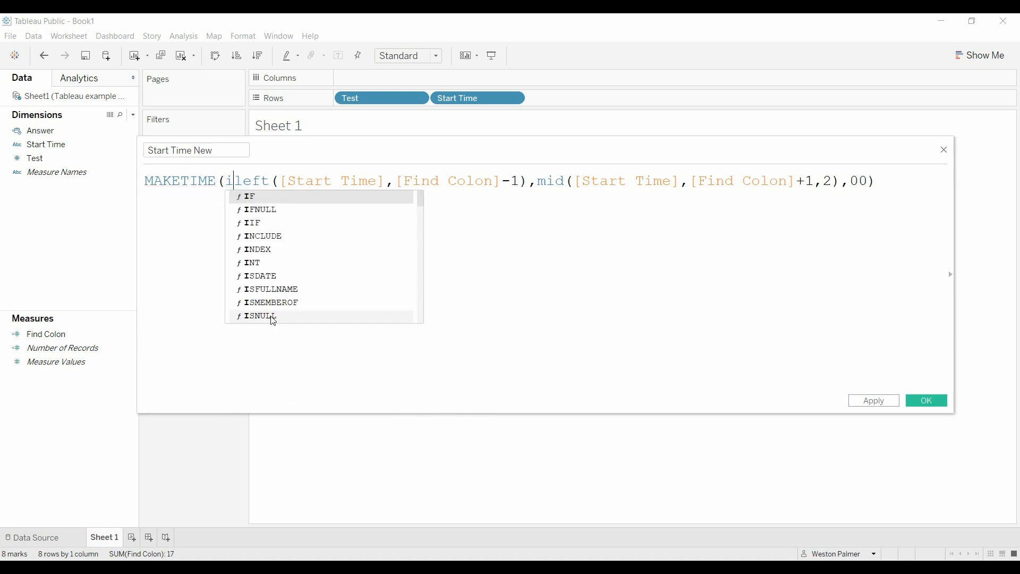
pyautogui.write('(')
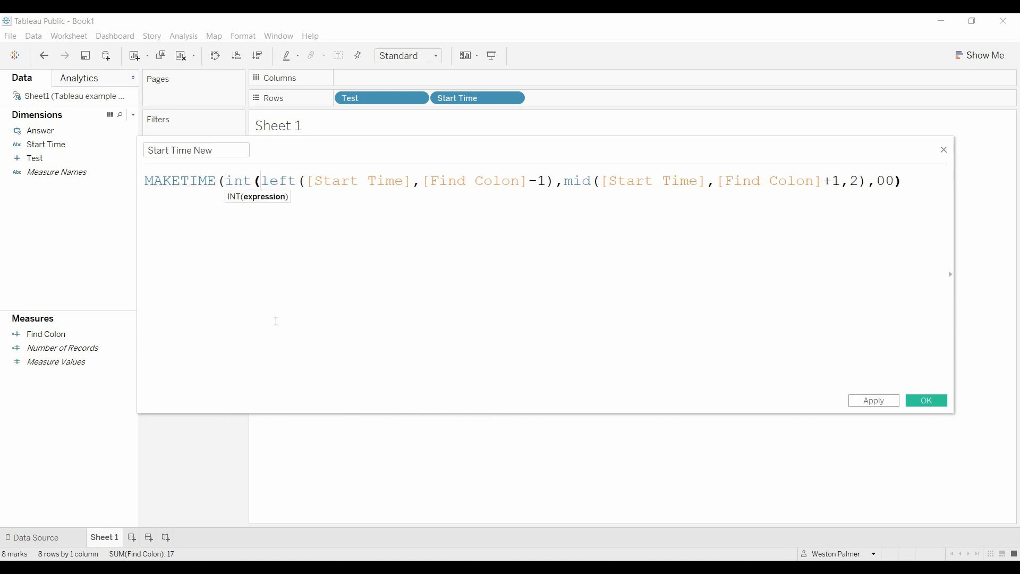
pyautogui.click(561, 182)
pyautogui.write(')')
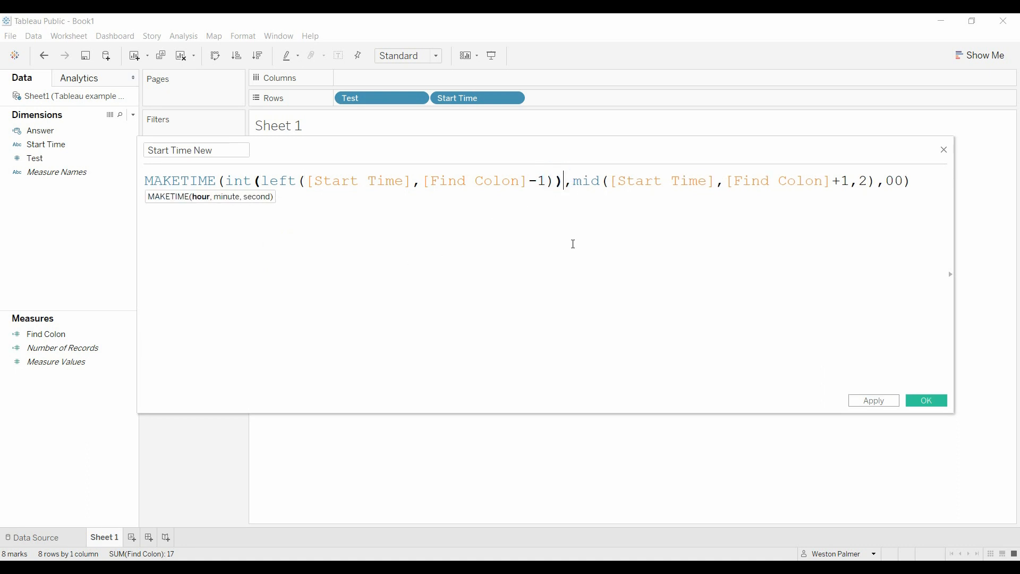
# Wrap the minute argument mid([Start Time],[Find Colon]+1,2) in int() and save the Start Time New calculation.
pyautogui.click(575, 183)
pyautogui.write('int')
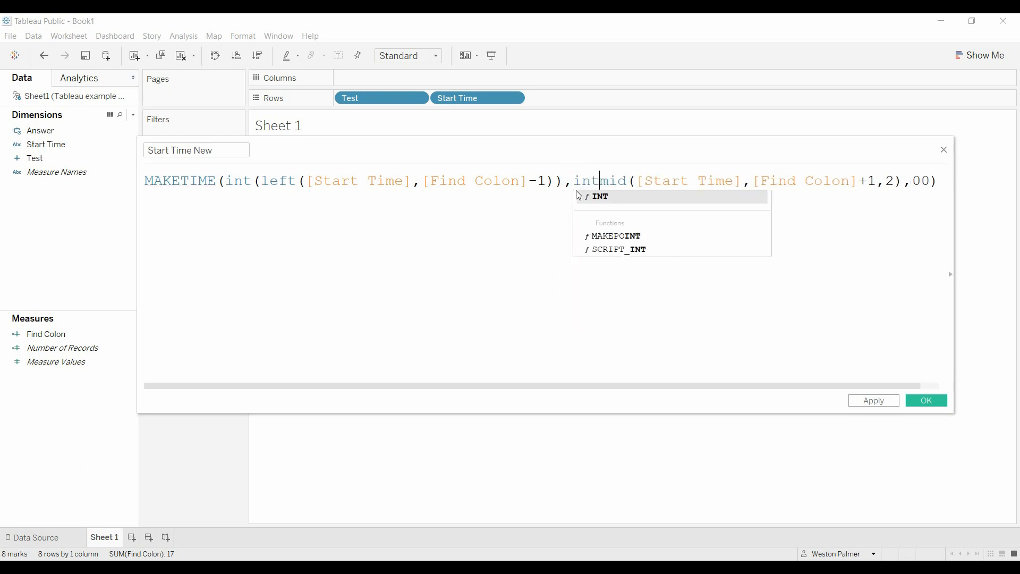
pyautogui.write('(')
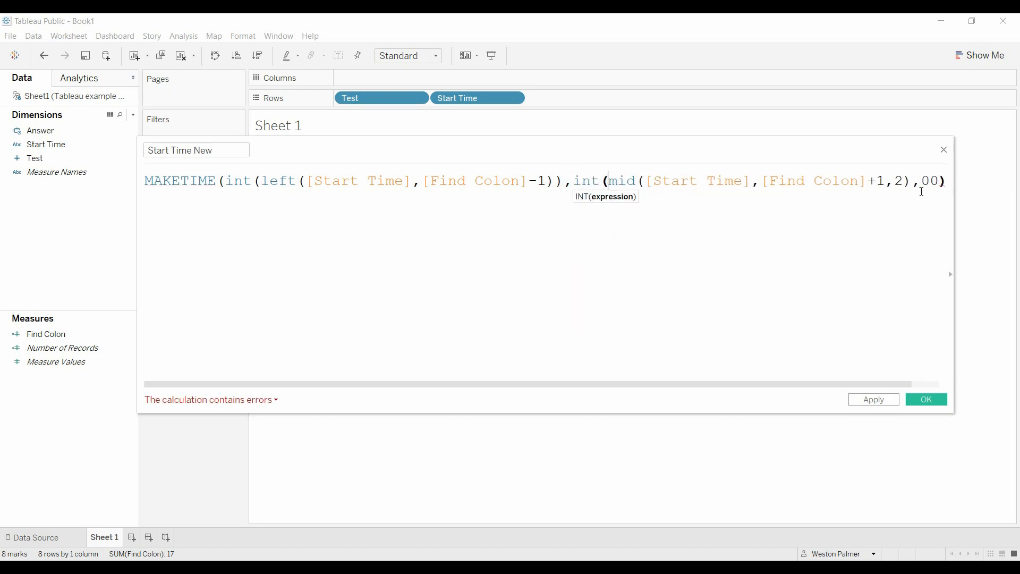
pyautogui.click(913, 182)
pyautogui.write(')')
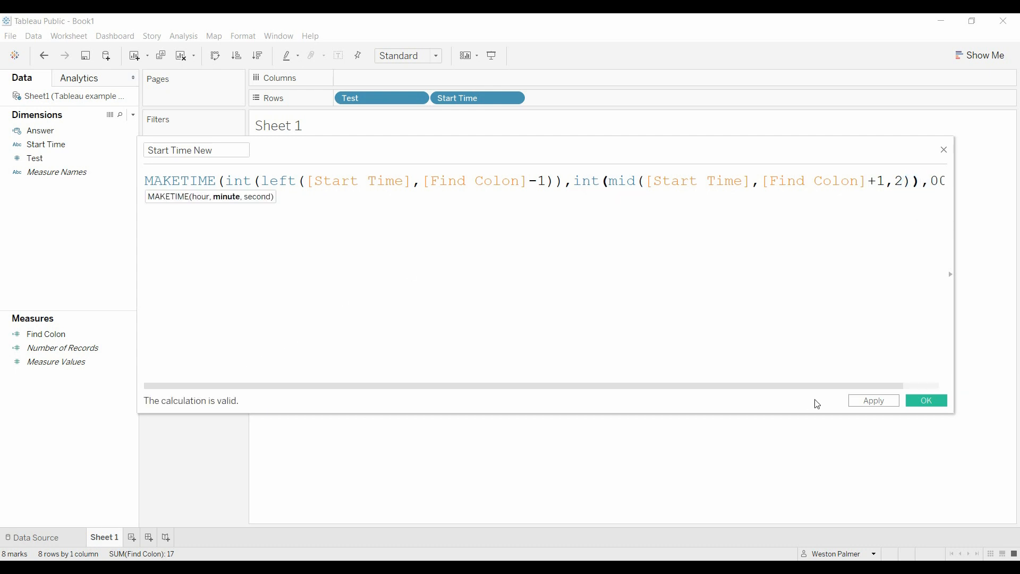
pyautogui.click(926, 400)
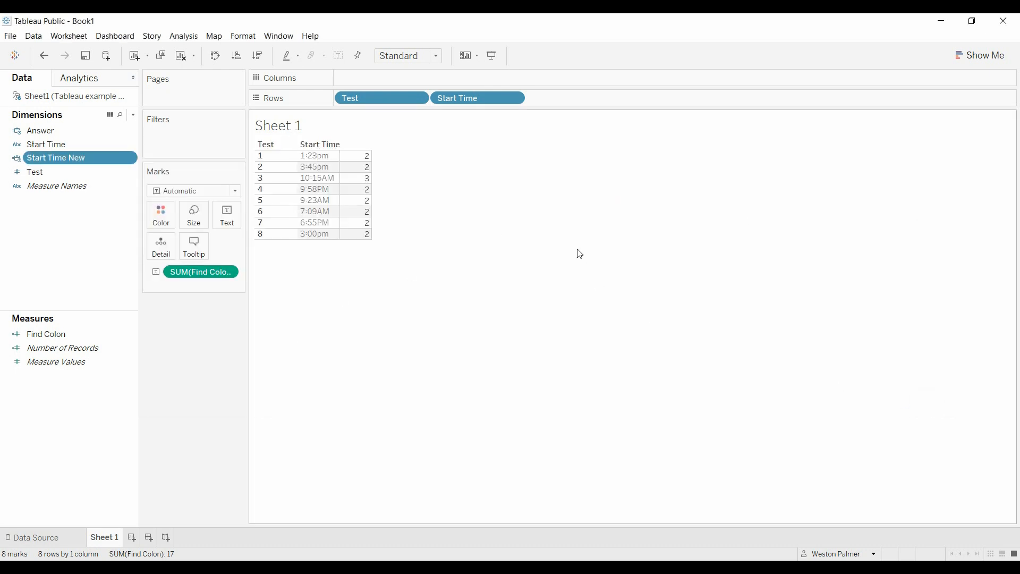
# Add Start Time New to the table as displayed text and set its date level to continuous Minute.
pyautogui.moveTo(49, 156); pyautogui.dragTo(227, 216)
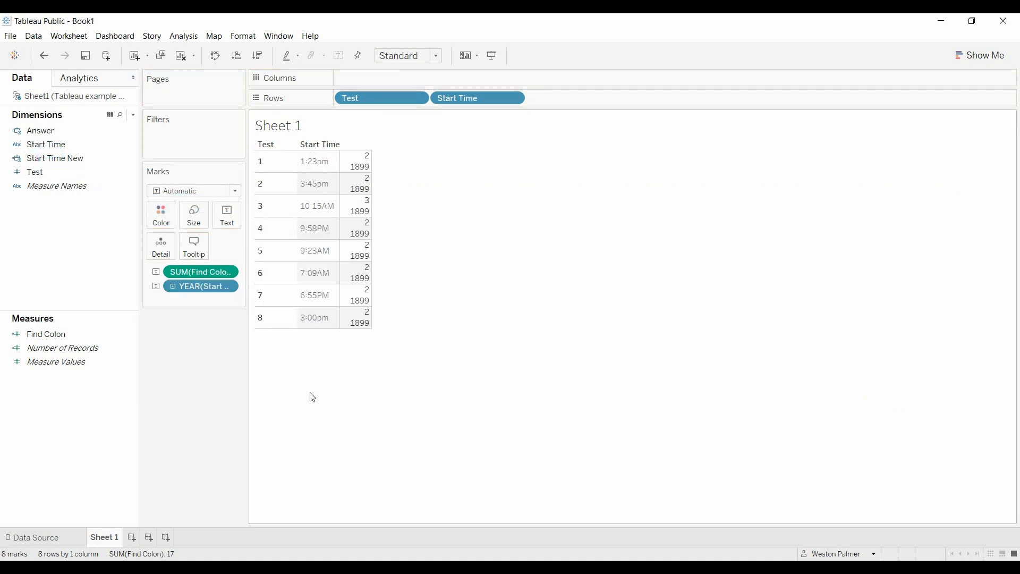
pyautogui.click(230, 286)
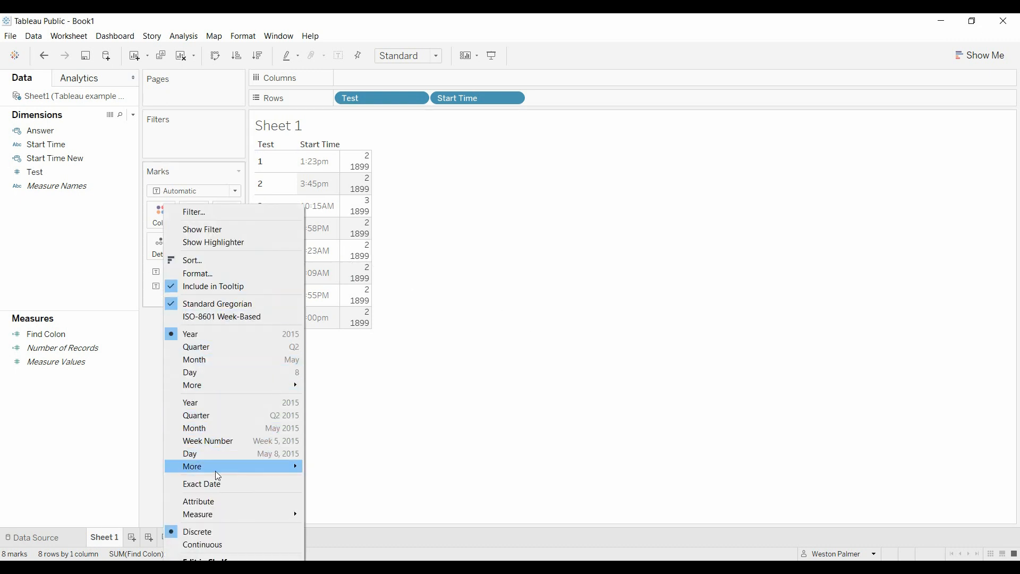
pyautogui.moveTo(219, 472)
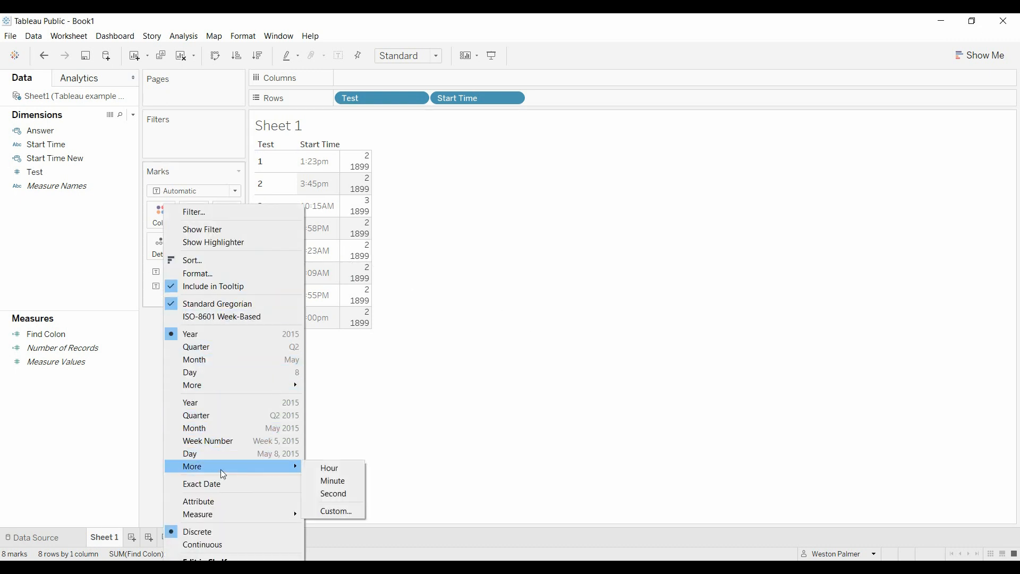
pyautogui.click(347, 482)
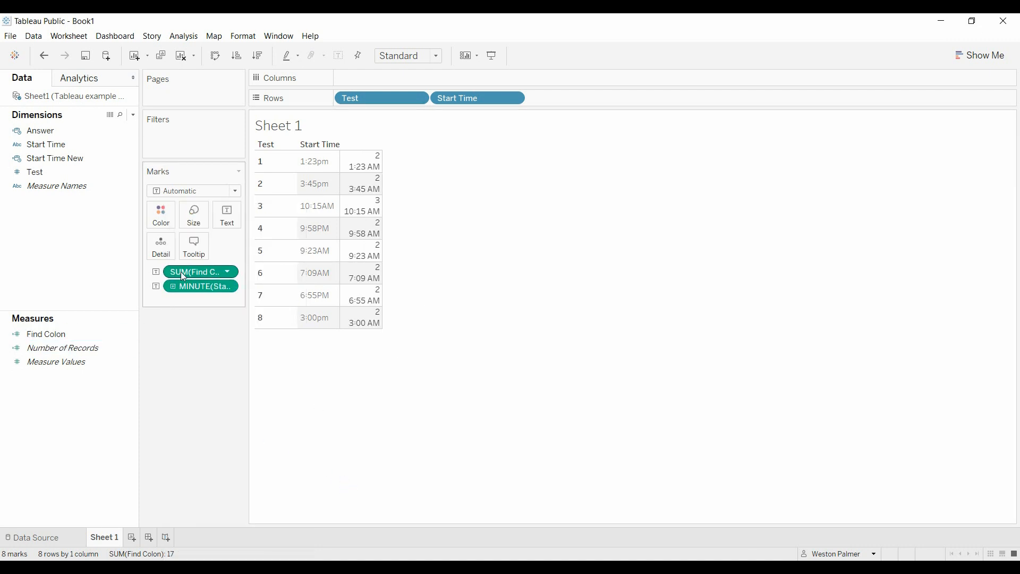
# Remove the Find Colon values from the table and compare the new times with the original Start Time entries.
pyautogui.moveTo(181, 272); pyautogui.dragTo(189, 359)
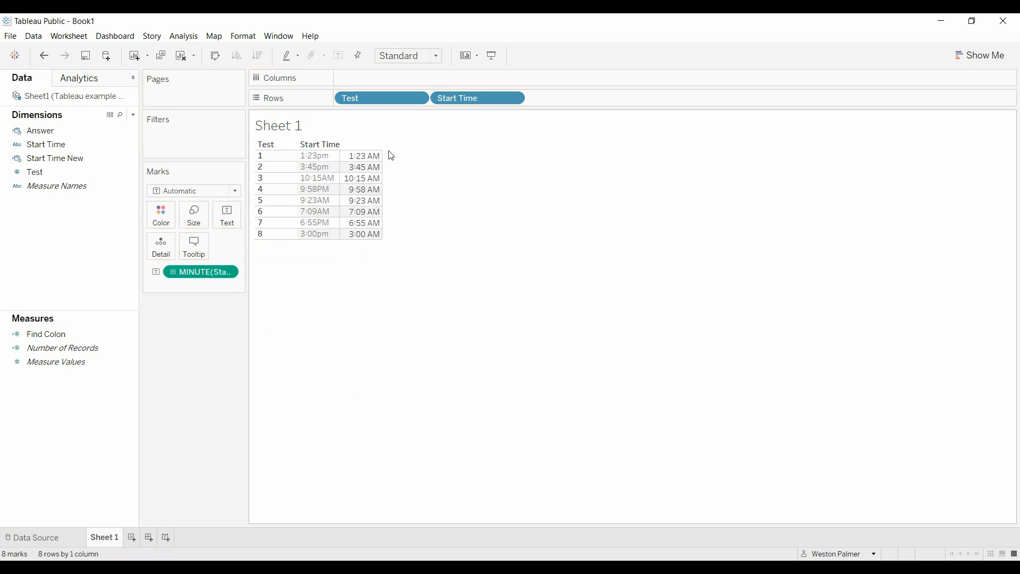
pyautogui.moveTo(383, 186)
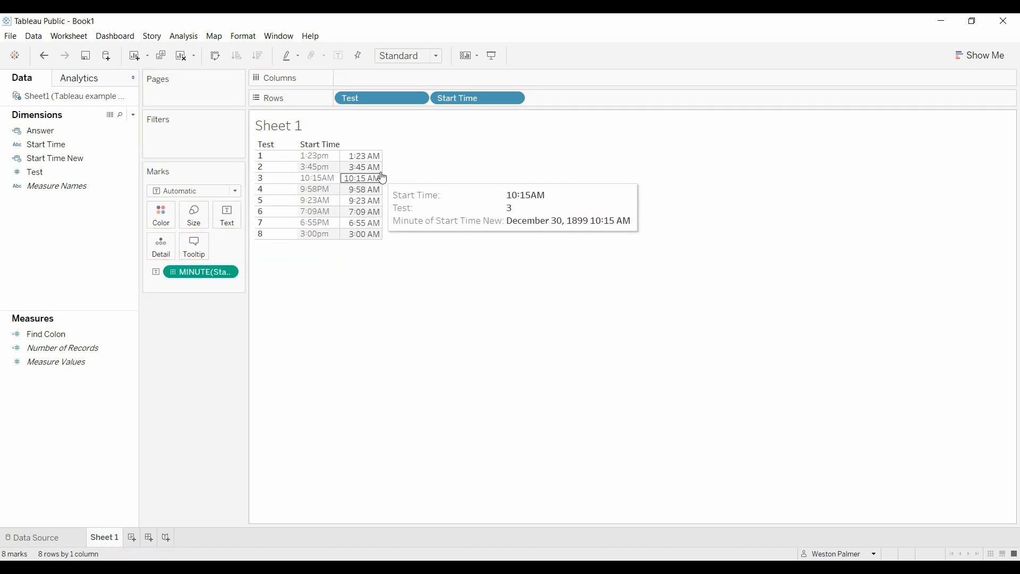
pyautogui.moveTo(385, 165)
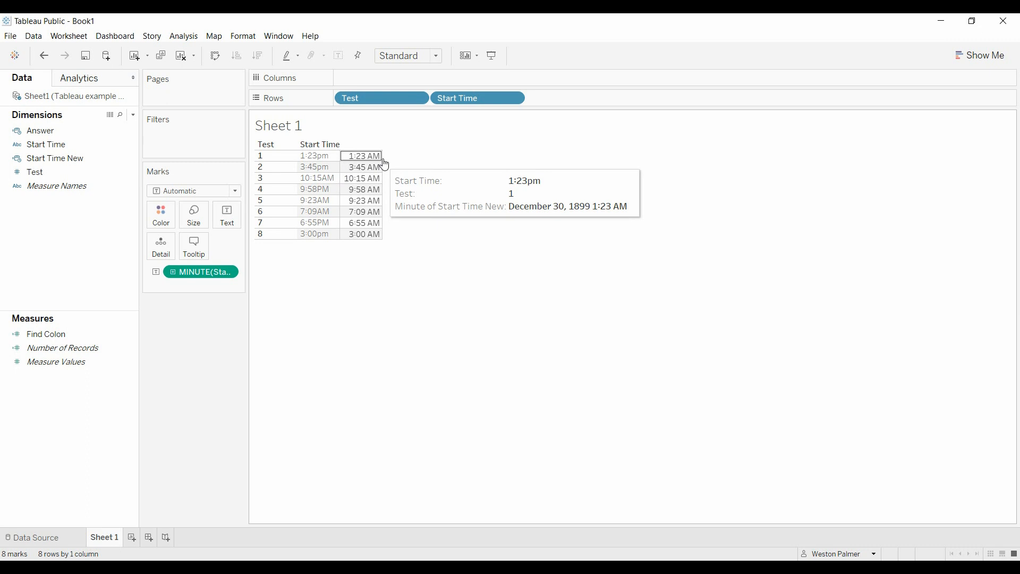
pyautogui.moveTo(382, 239)
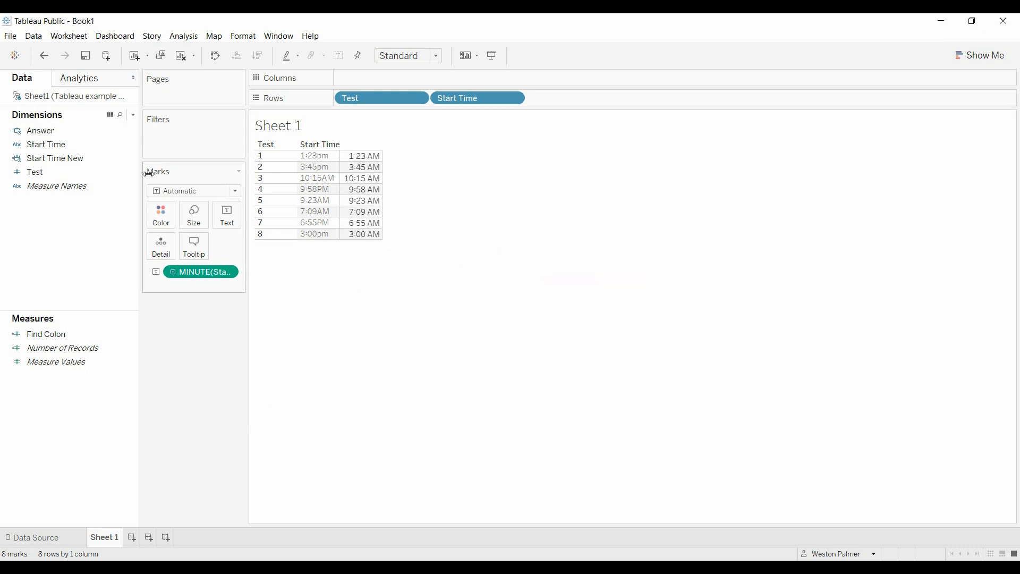
# Open the Start Time New calculation for editing and insert an empty line above its MAKETIME expression.
pyautogui.click(132, 173)
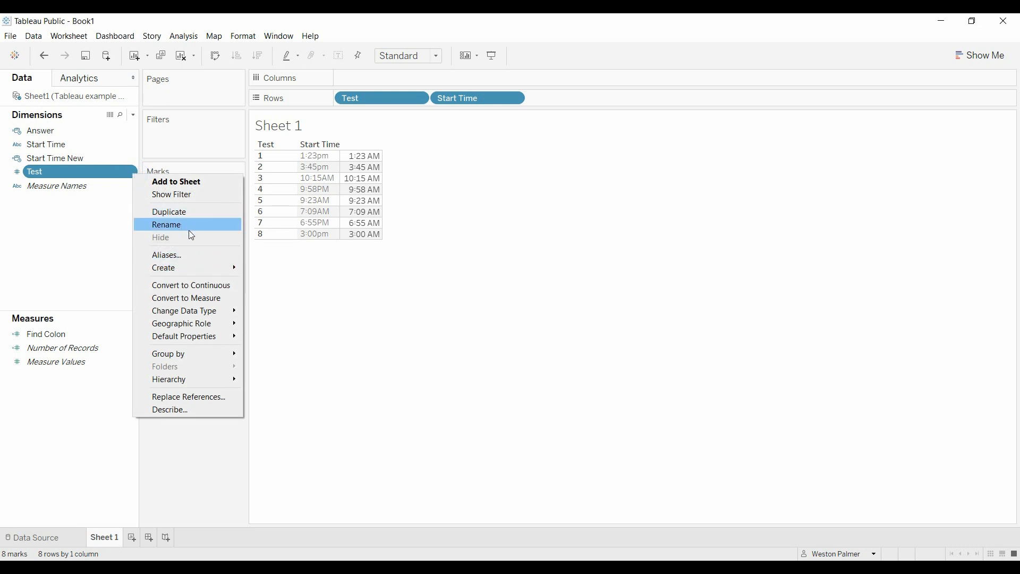
pyautogui.click(132, 157)
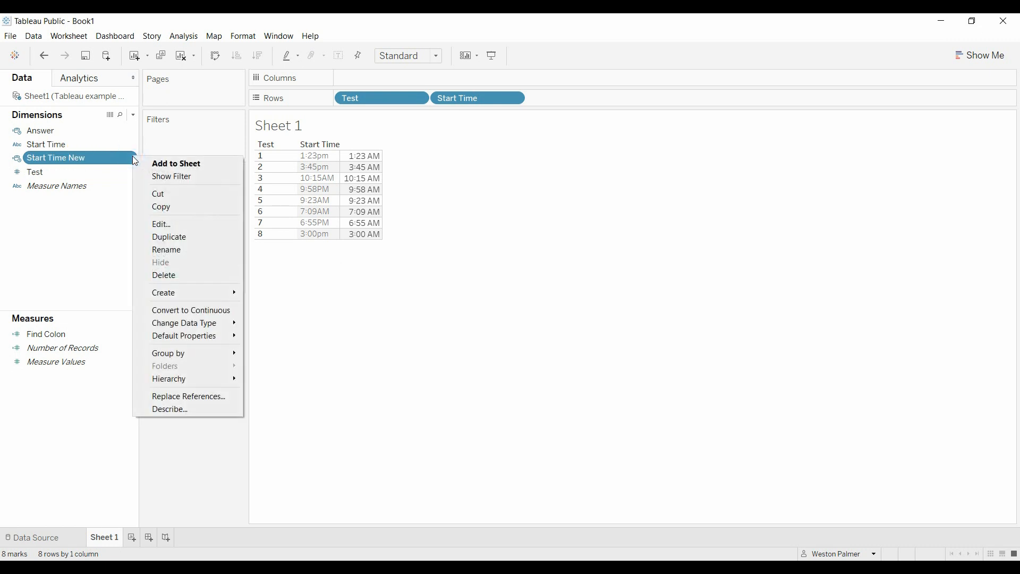
pyautogui.click(175, 224)
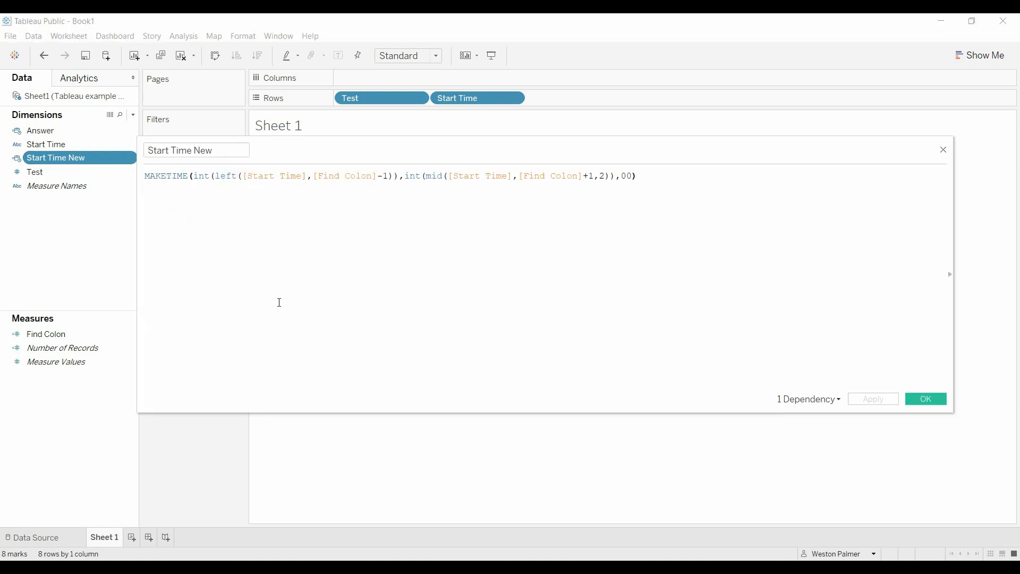
pyautogui.keyDown('ctrl'); pyautogui.scroll(4, 260, 280); pyautogui.keyUp('ctrl')
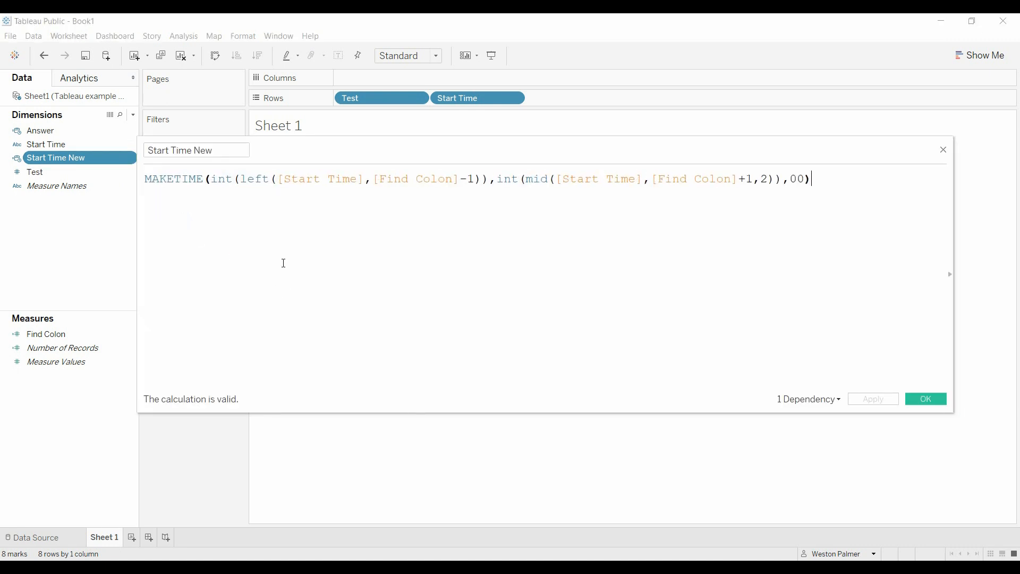
pyautogui.click(145, 180)
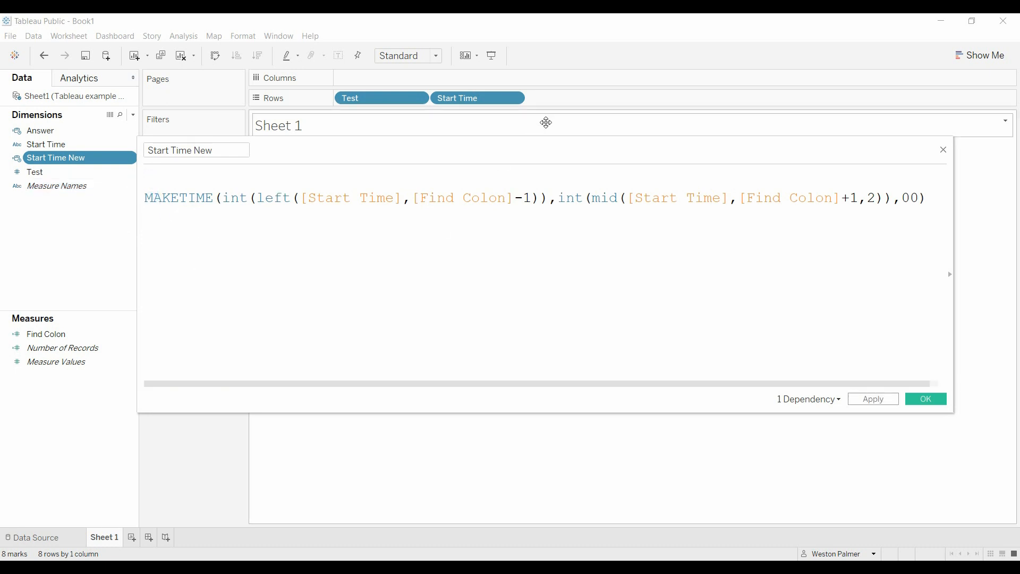
pyautogui.moveTo(430, 161); pyautogui.dragTo(426, 210)
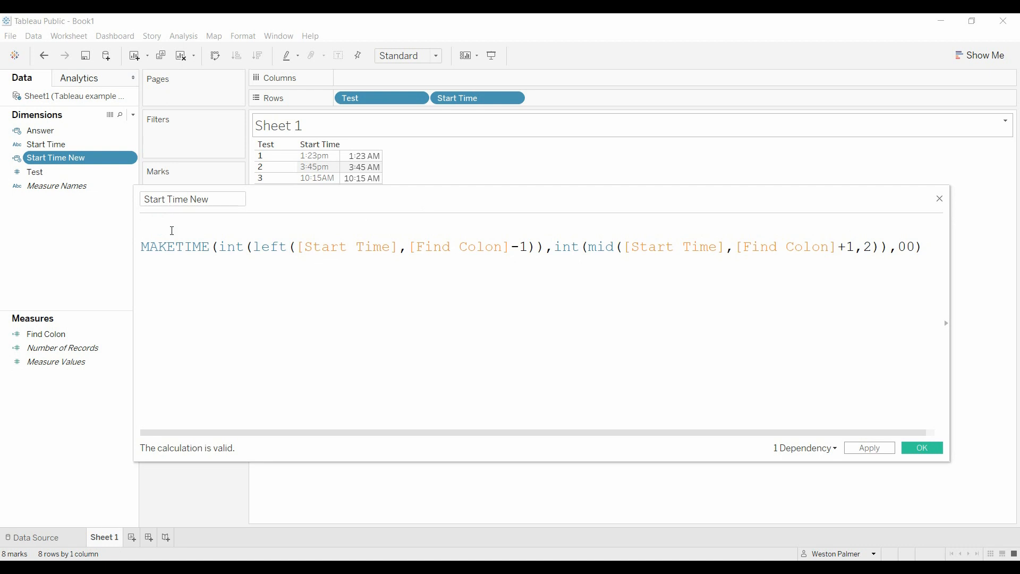
# Enter the condition if right([Start Time],2) = "PM" THEN on the line above the MAKETIME expression.
pyautogui.press('Return')
pyautogui.press('Up')
pyautogui.write('if right')
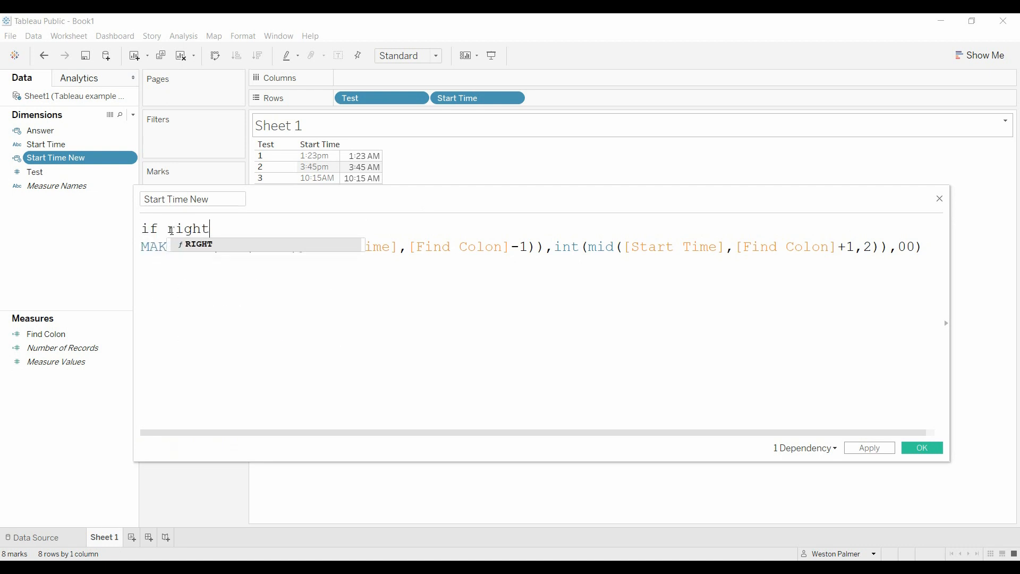
pyautogui.write('(start')
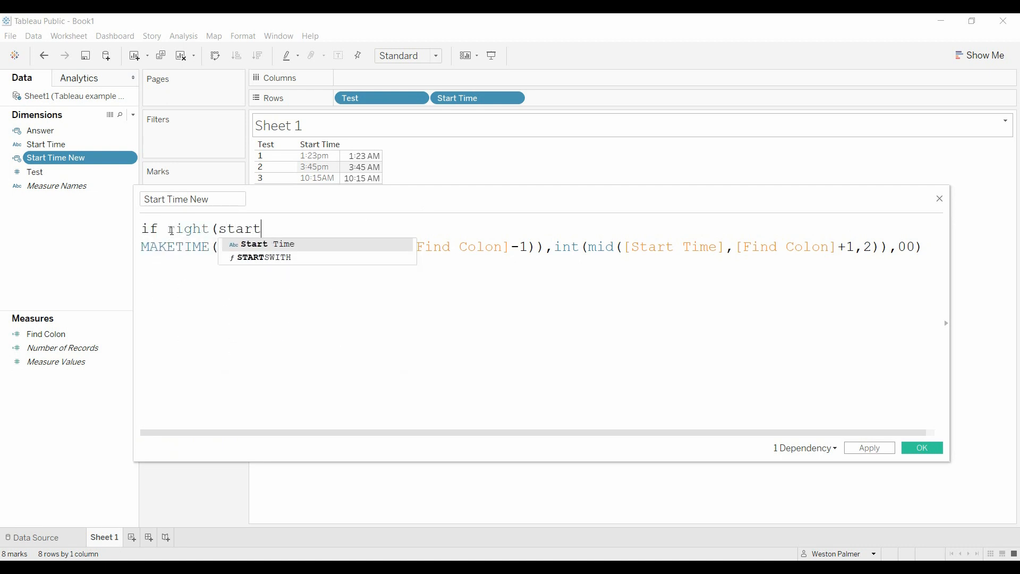
pyautogui.press('Return')
pyautogui.write(',2)')
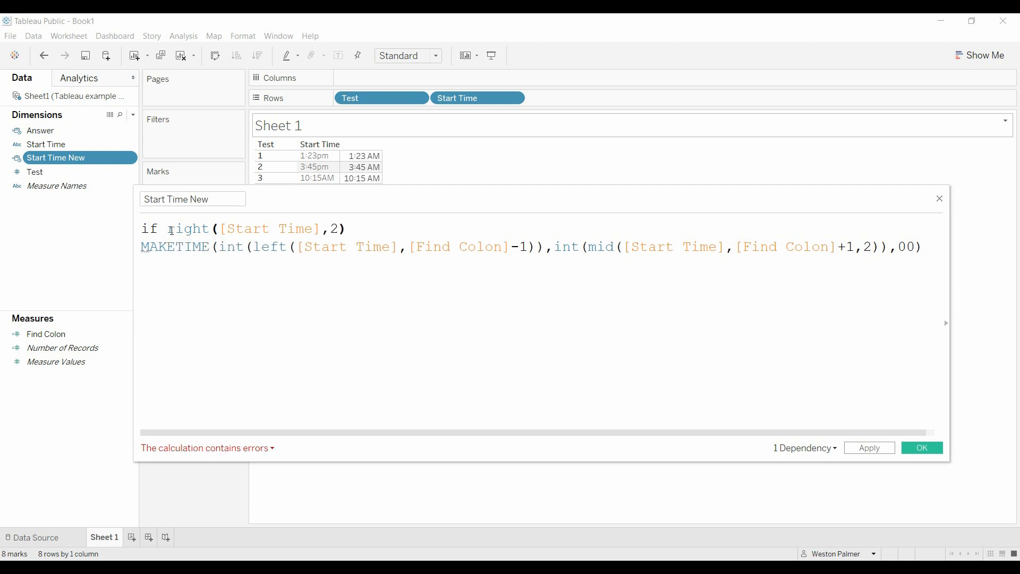
pyautogui.write(' = PM')
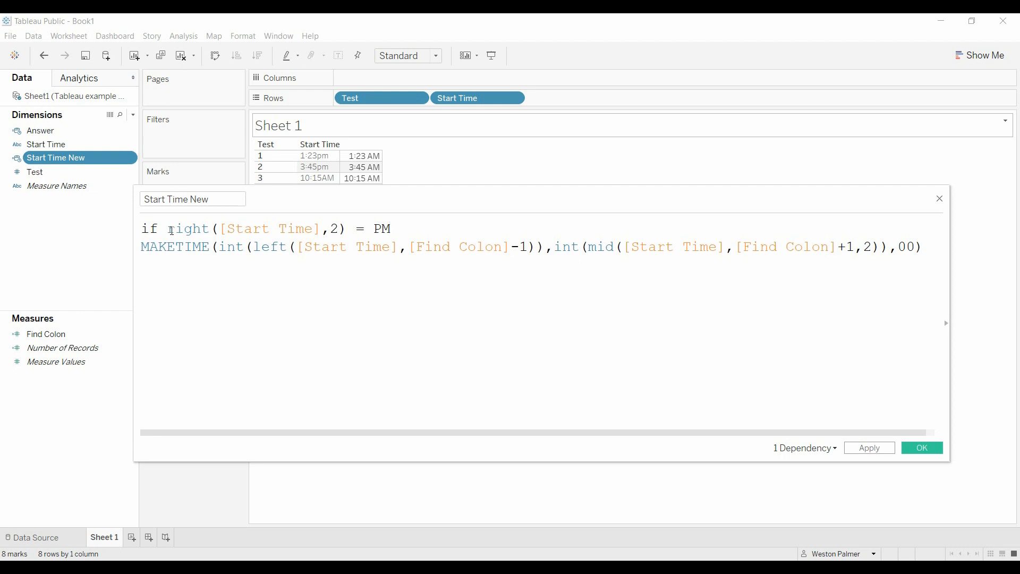
pyautogui.press('BackSpace')
pyautogui.press('BackSpace')
pyautogui.write('"PM" The')
pyautogui.press('Return')
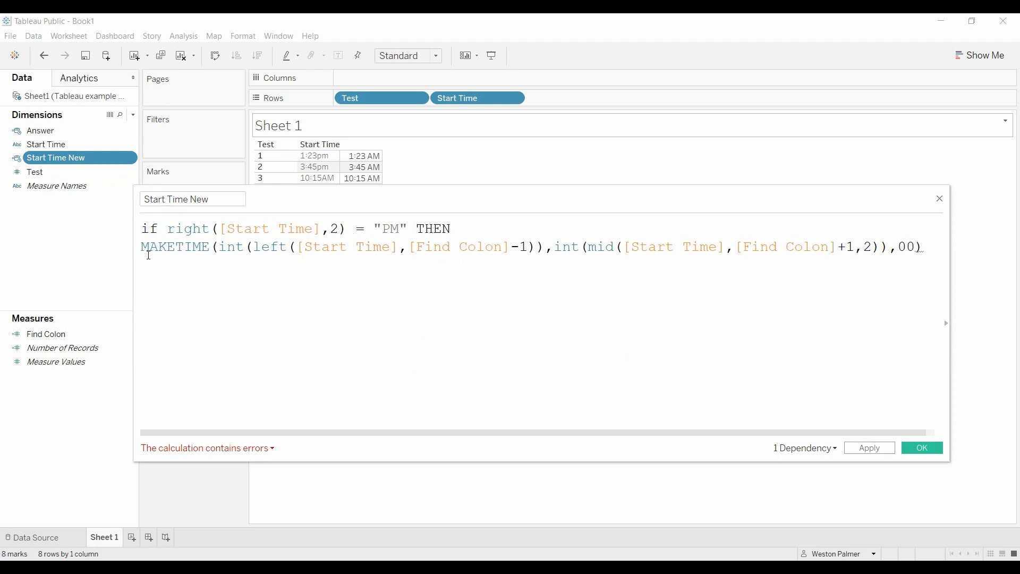
# Duplicate the whole MAKETIME expression below the original, leaving an empty line between the two.
pyautogui.moveTo(141, 246); pyautogui.dragTo(137, 289)
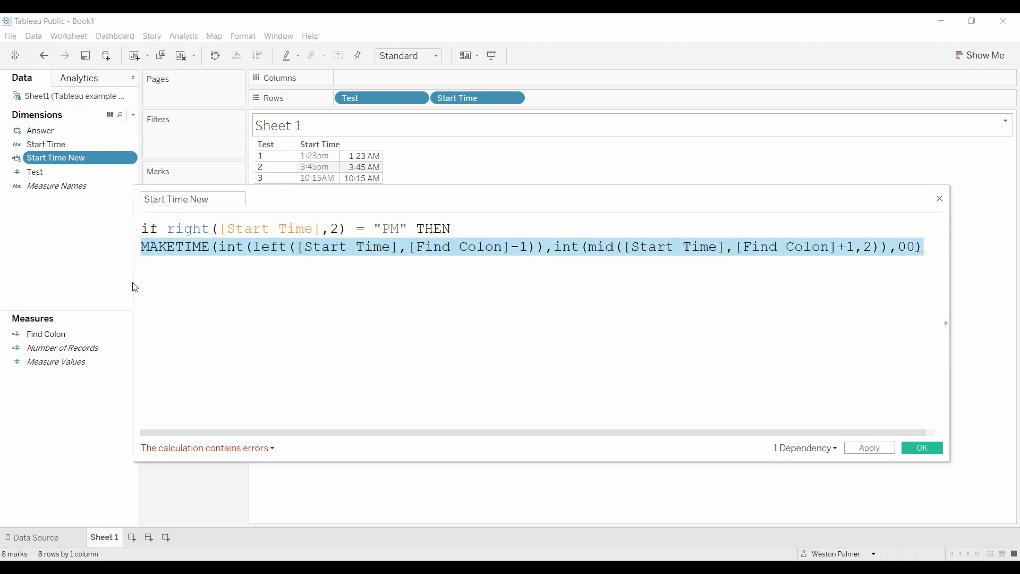
pyautogui.hotkey('ctrl', 'c')
pyautogui.click(141, 269)
pyautogui.press('Return')
pyautogui.press('Return')
pyautogui.hotkey('ctrl', 'v')
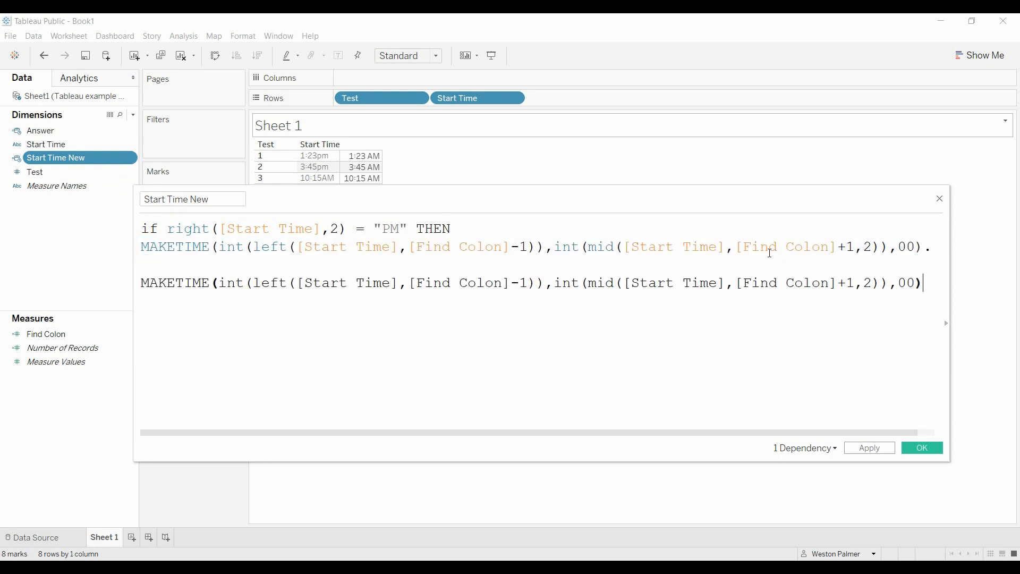
# Add +12 to the hour argument of the first MAKETIME expression and put ELSE on the line between both expressions.
pyautogui.click(922, 249)
pyautogui.press('Home')
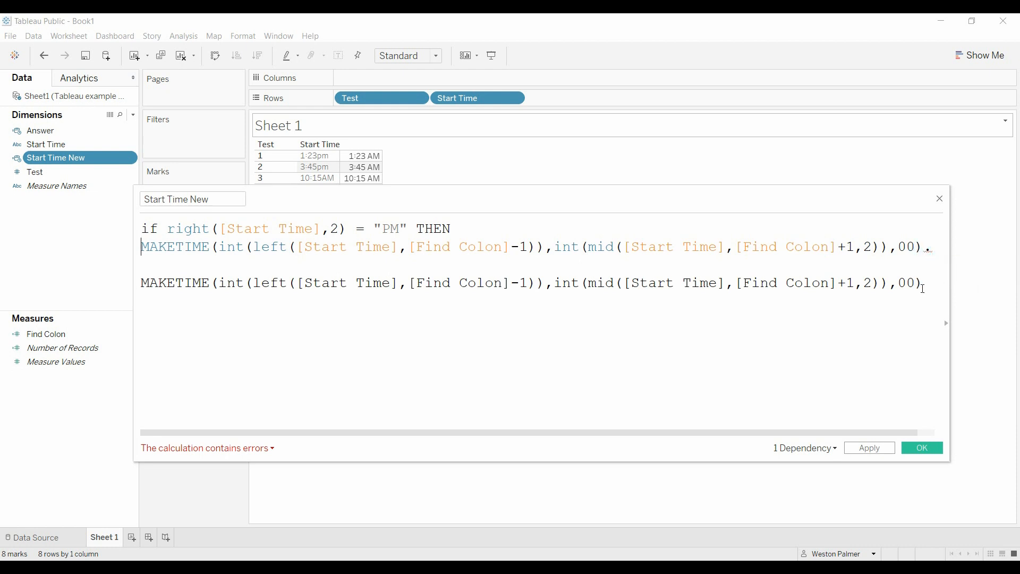
pyautogui.click(544, 248)
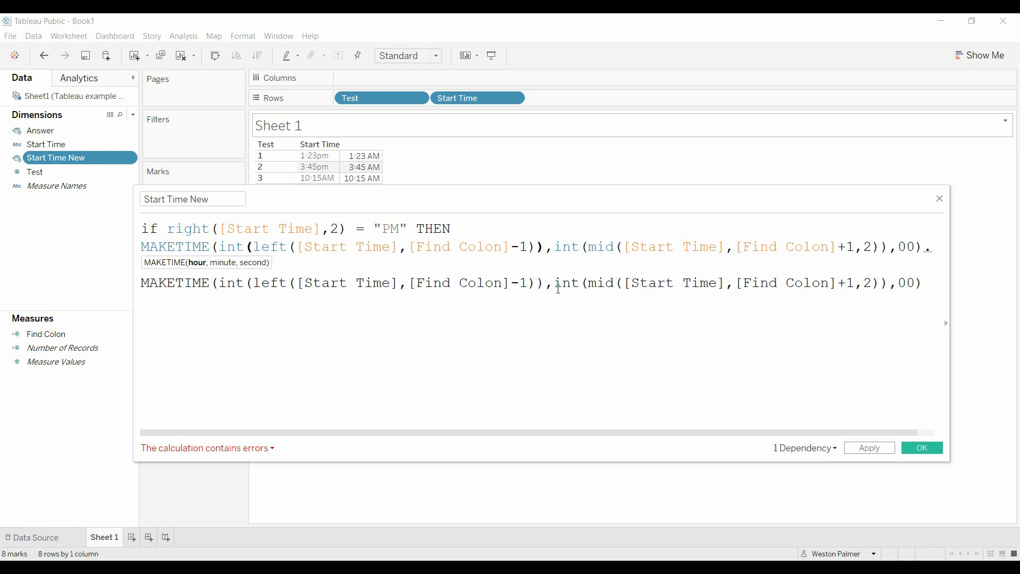
pyautogui.write('+12')
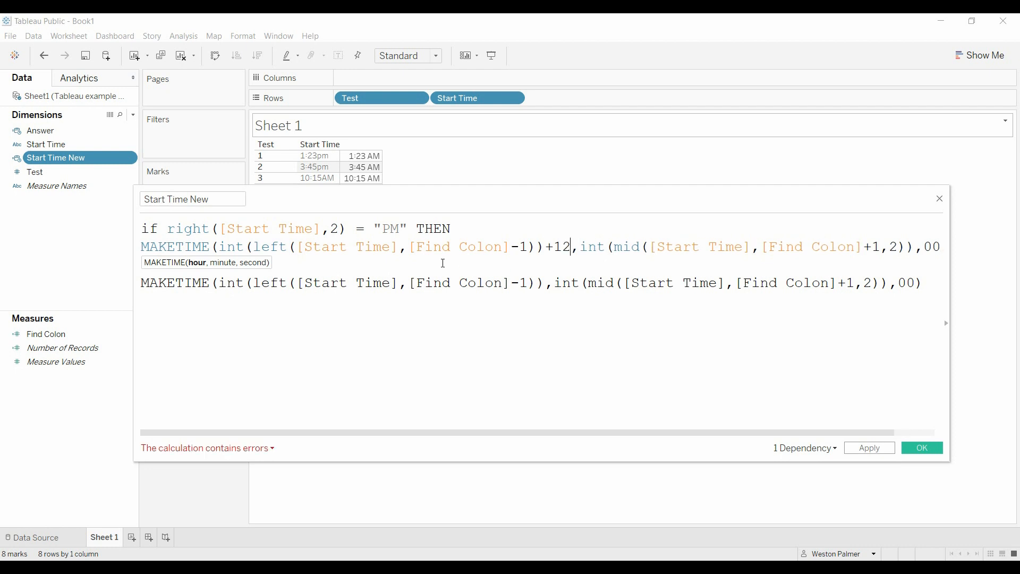
pyautogui.click(443, 262)
pyautogui.write('ELSE')
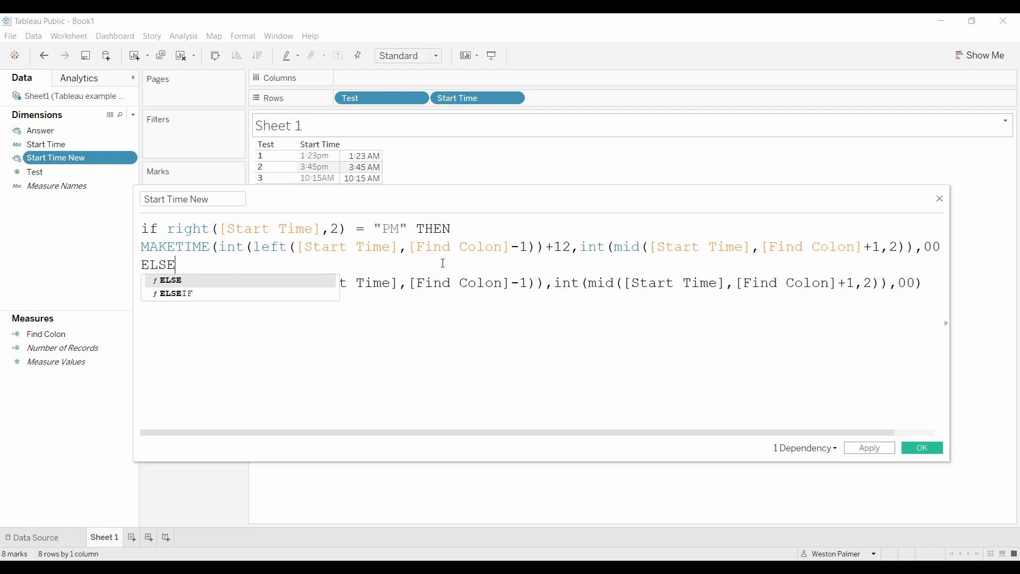
# Close the IF statement with END on a new line below the second MAKETIME expression and save the Start Time New calculation.
pyautogui.click(394, 315)
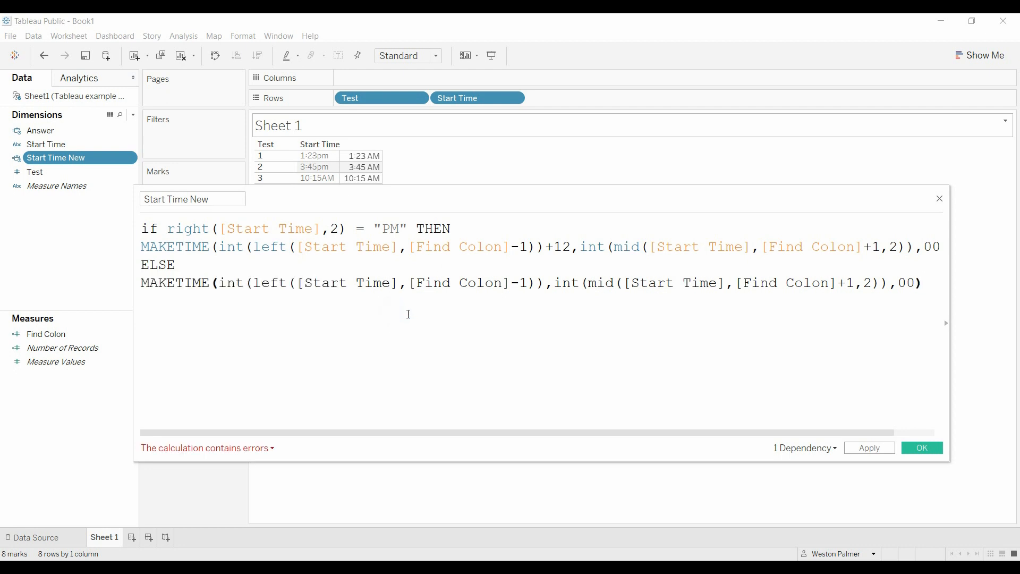
pyautogui.press('Return')
pyautogui.write('END')
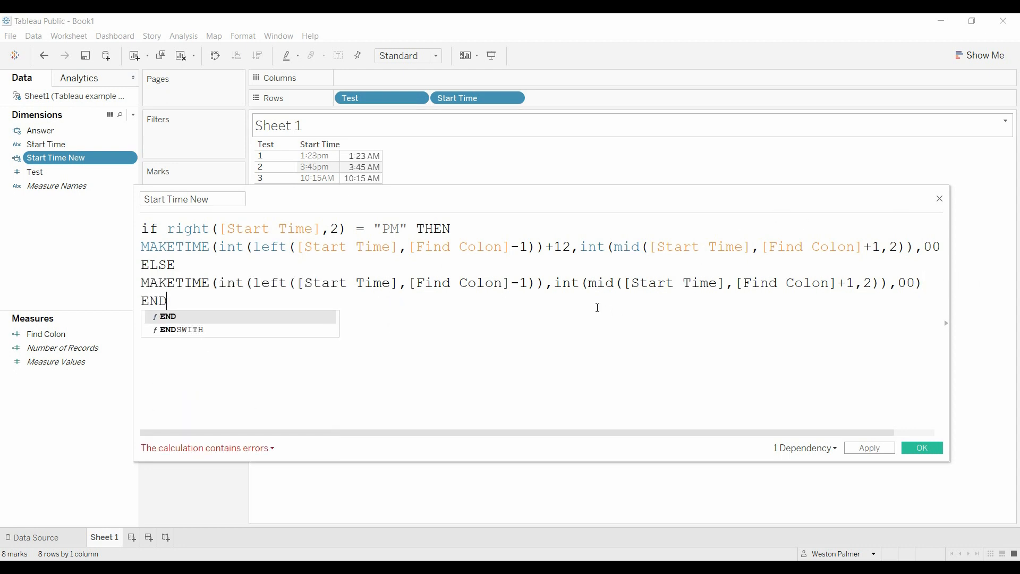
pyautogui.click(478, 330)
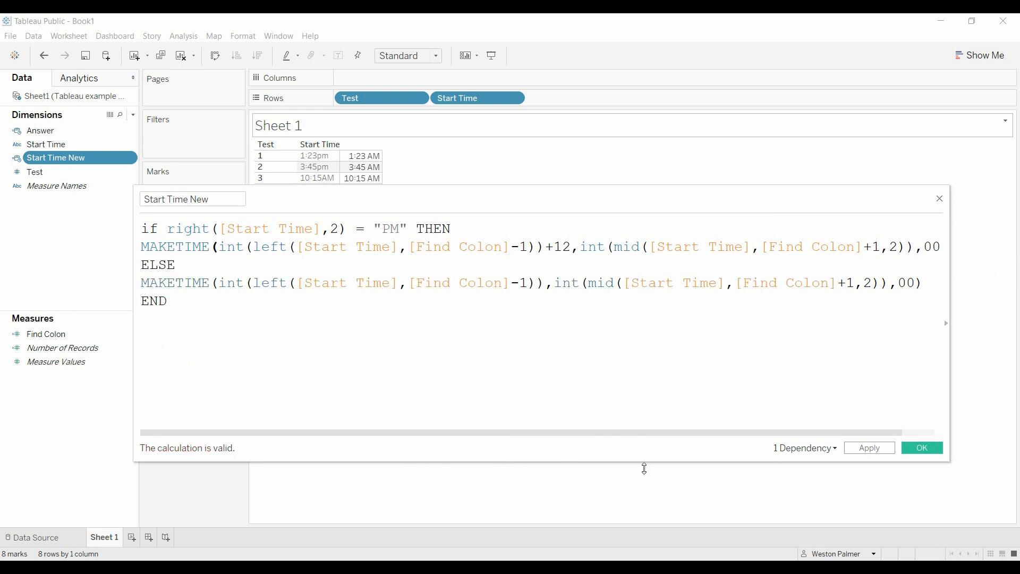
pyautogui.click(922, 448)
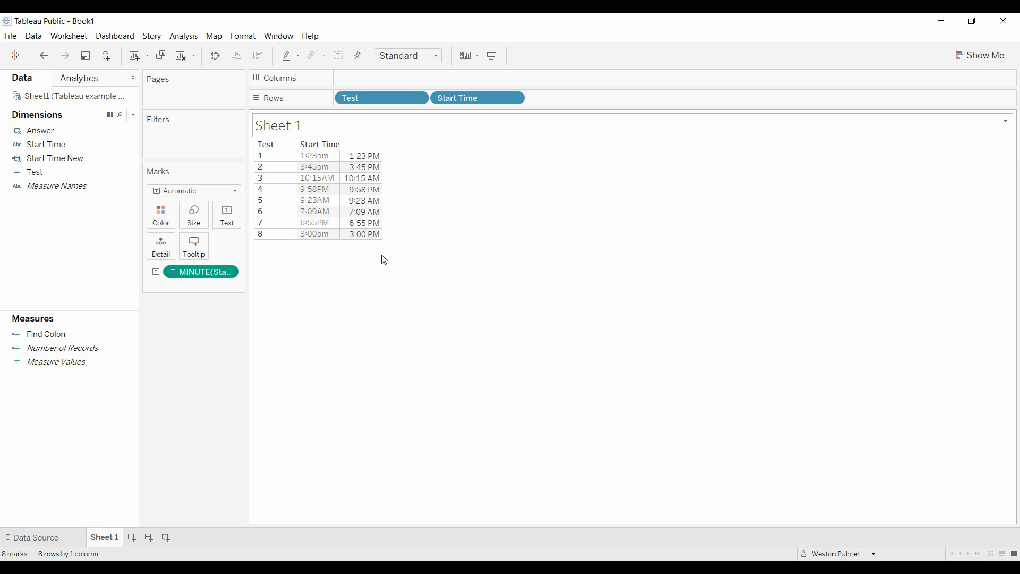
# Set the default date format of the Start Time New field to the custom format hh:mm AM/PM.
pyautogui.click(124, 174)
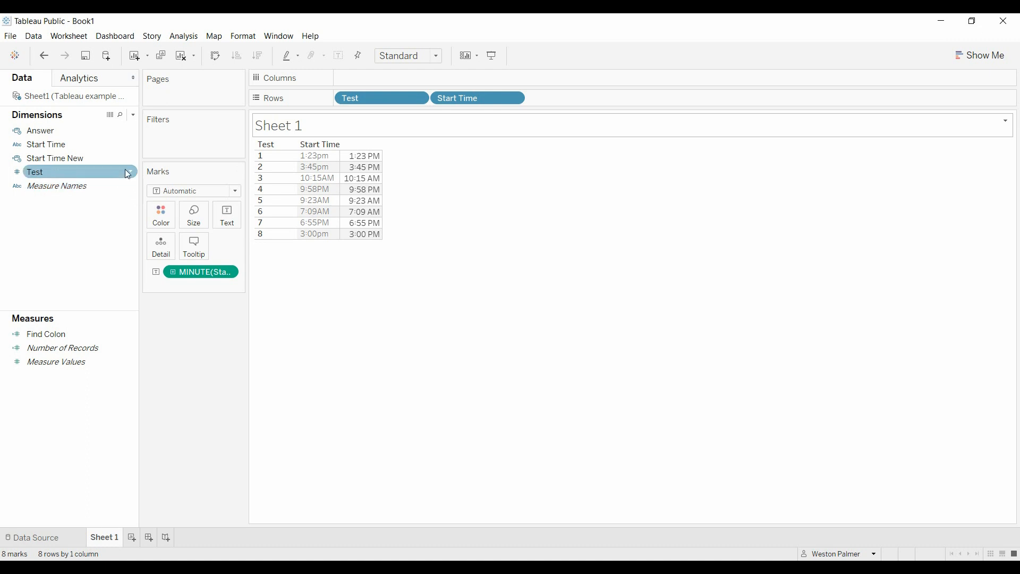
pyautogui.click(132, 159)
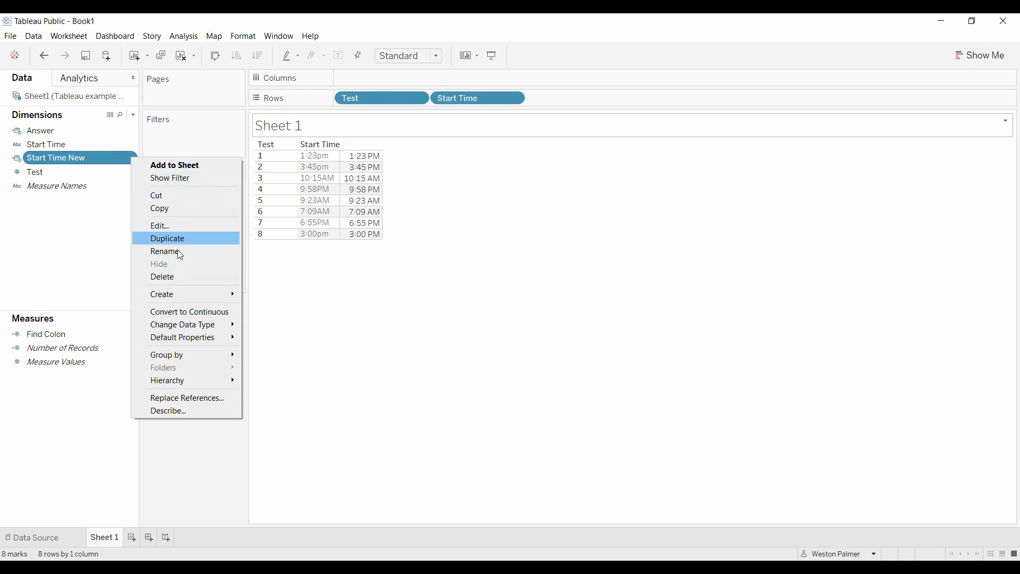
pyautogui.moveTo(189, 336)
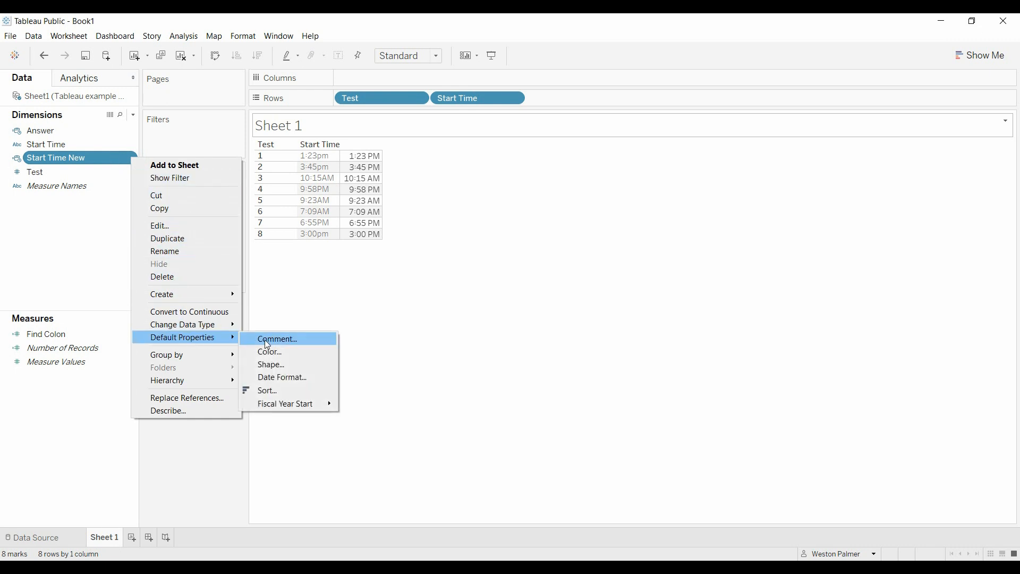
pyautogui.click(307, 378)
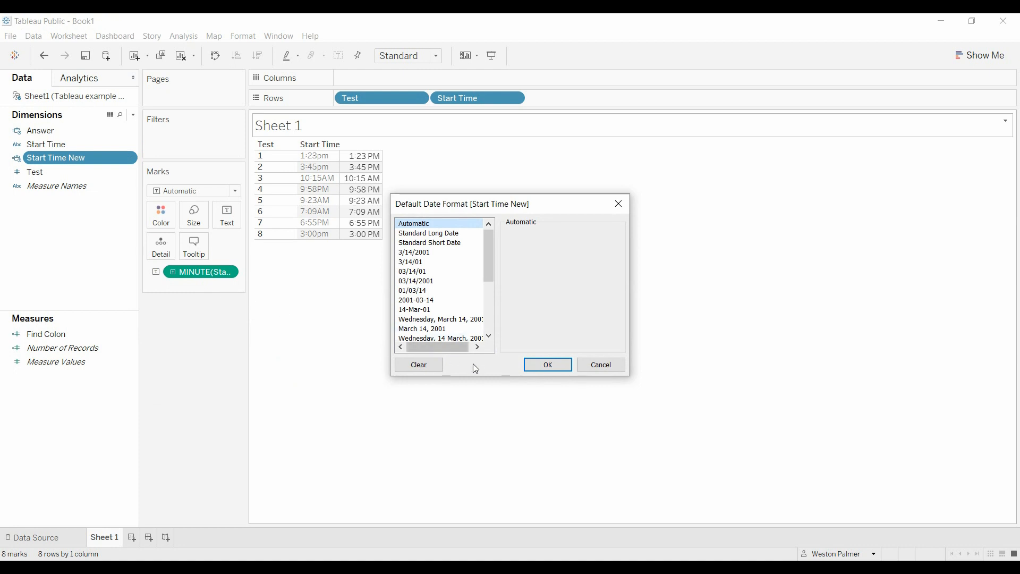
pyautogui.moveTo(486, 264); pyautogui.dragTo(486, 366)
pyautogui.click(419, 328)
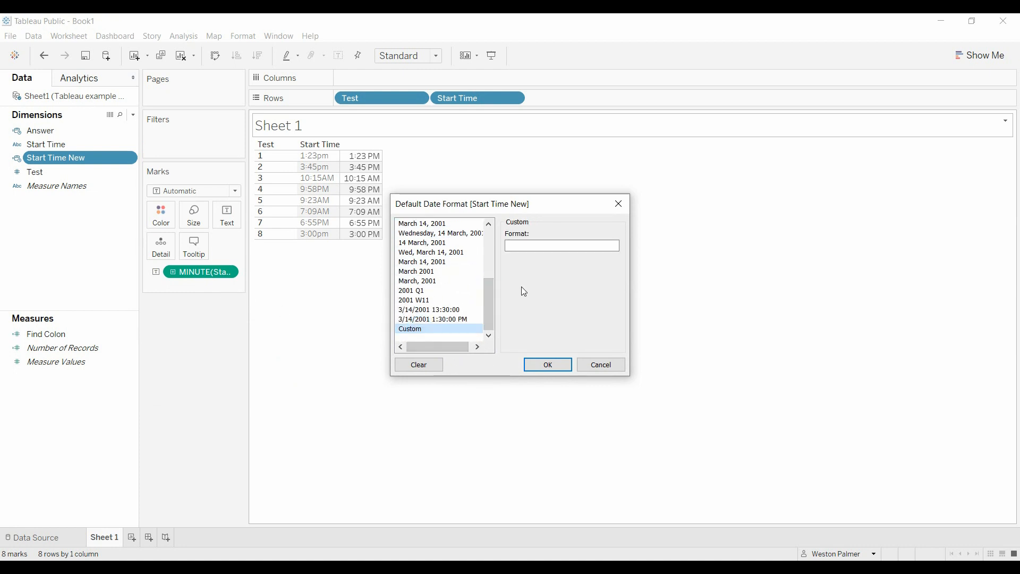
pyautogui.click(513, 246)
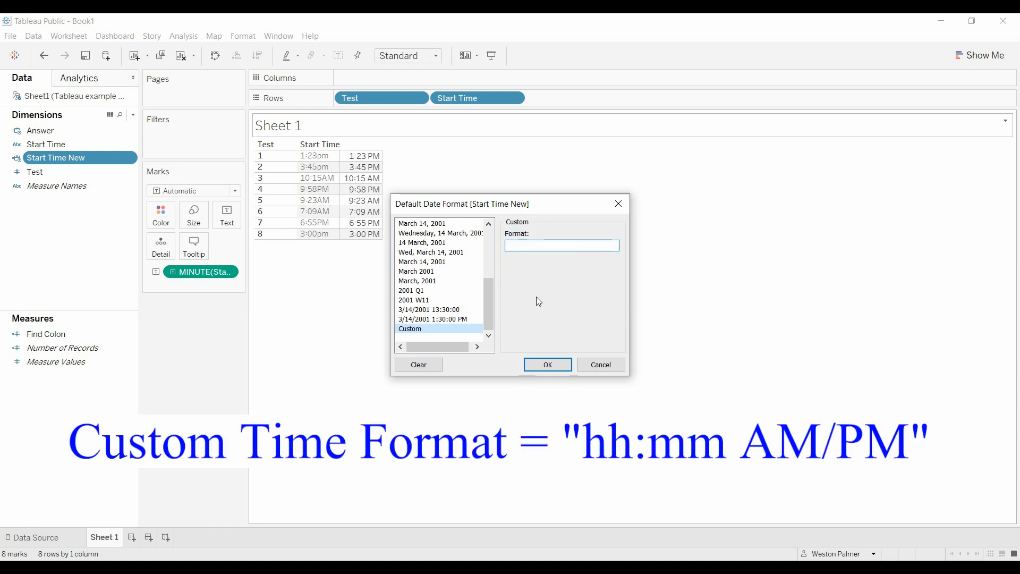
pyautogui.write('hh:m')
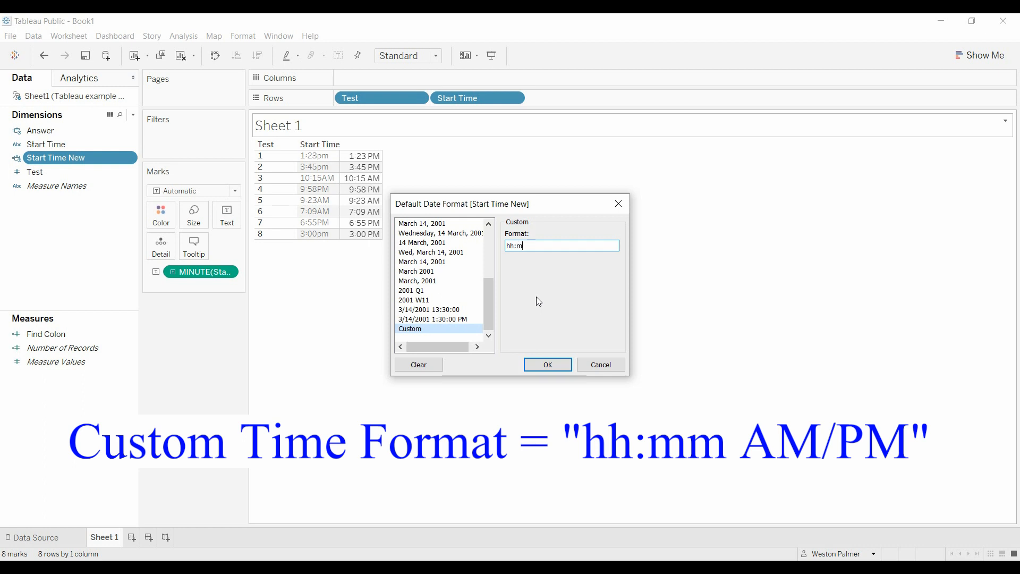
pyautogui.write('m AM/PM')
pyautogui.click(539, 365)
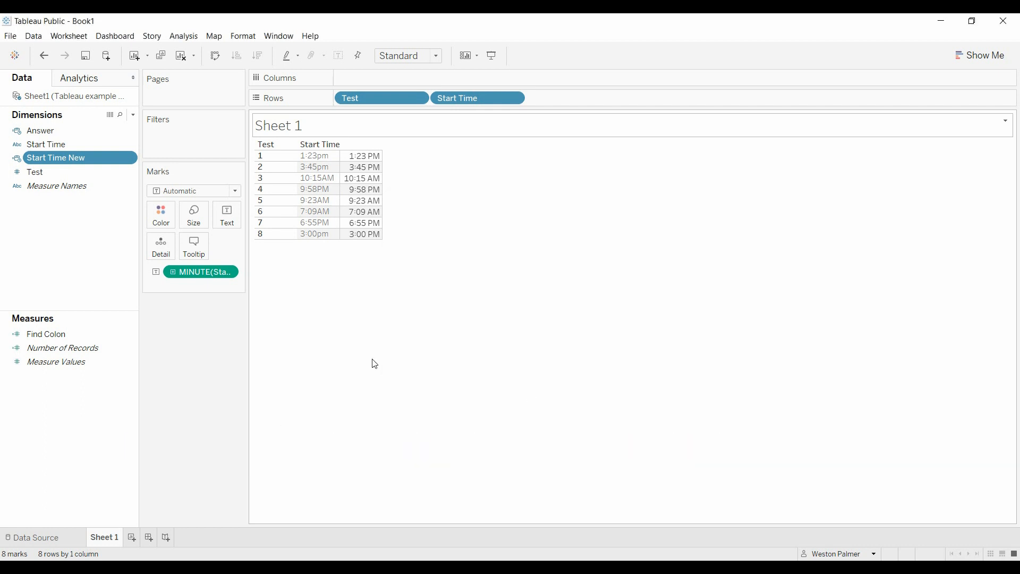